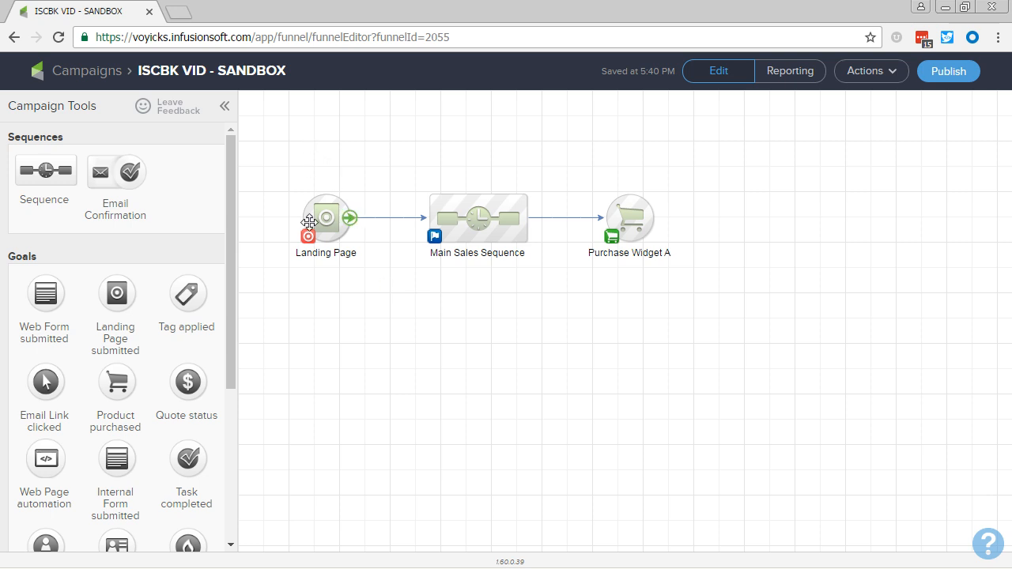
left_click(456, 221)
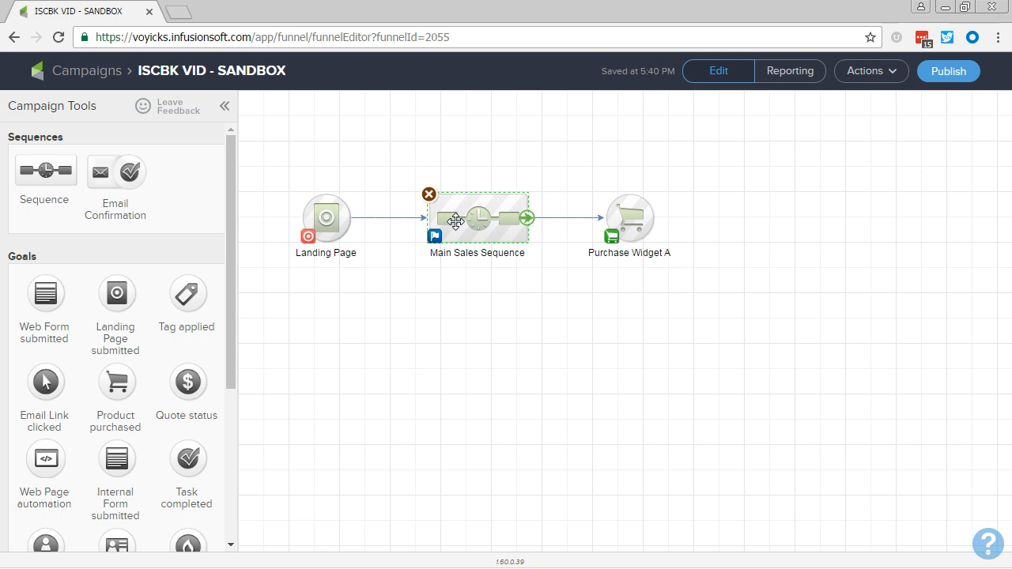
left_click(635, 221)
left_click(613, 326)
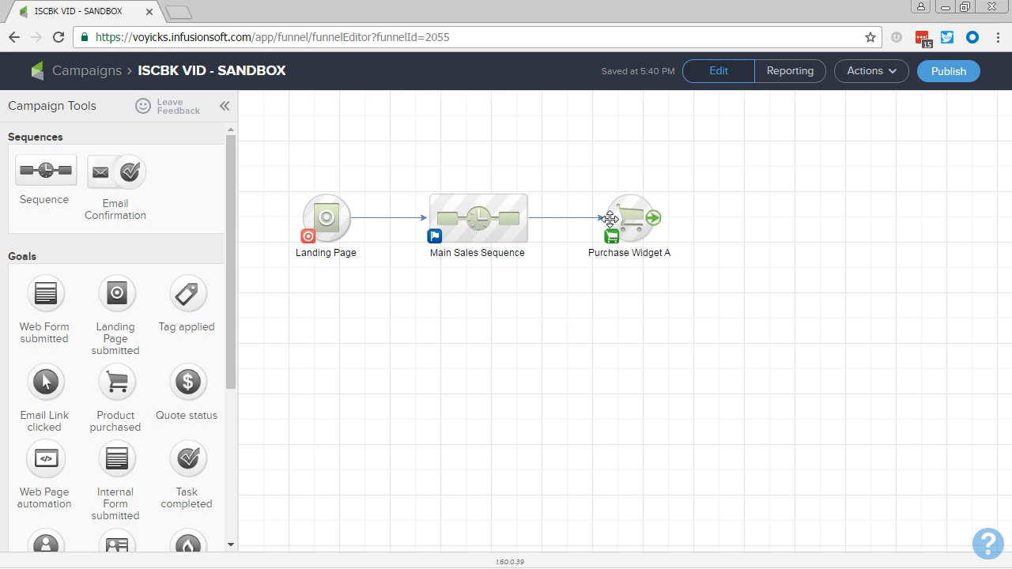
- Delete the connection between Main Sales Sequence and Purchase Widget A, and move the purchase goal farther right to make room
left_click(575, 220)
key("Delete")
left_click_drag(631, 219, 776, 228)
- Add an Email Link clicked goal named "Click to Order Form" after Main Sales Sequence and connect the sequence to it
left_click_drag(45, 383, 605, 218)
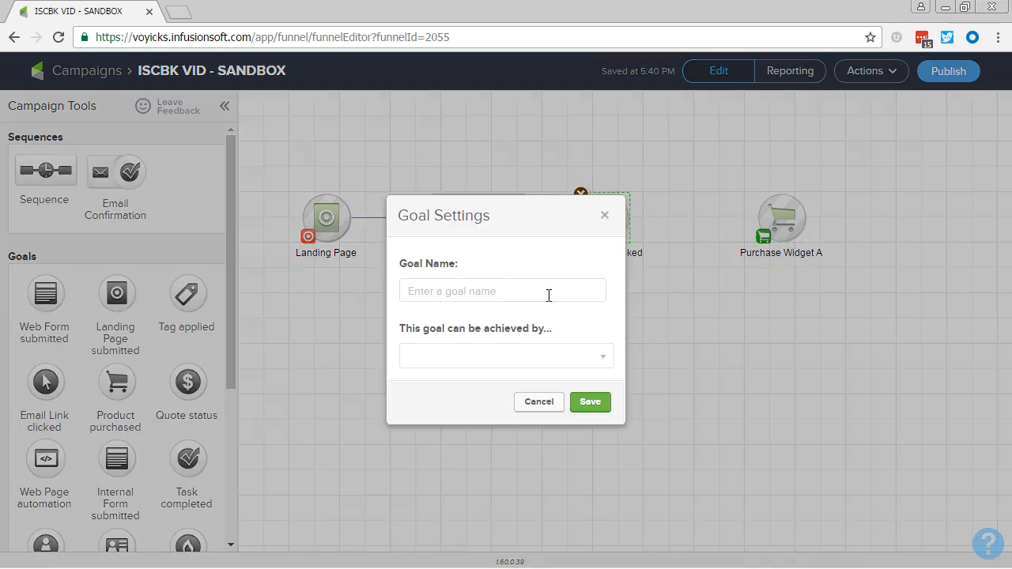
type("Click to Order Form")
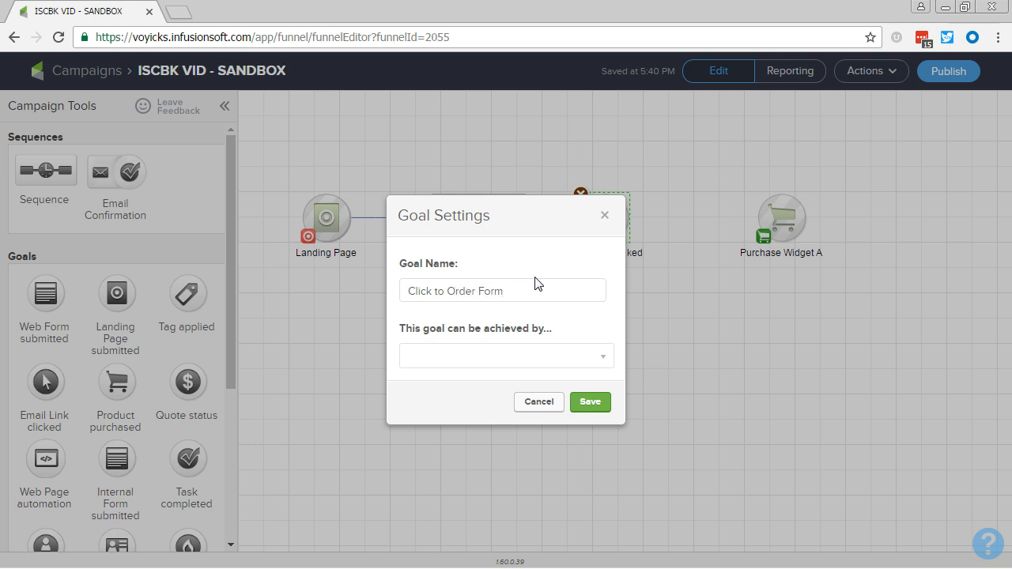
left_click(591, 404)
left_click_drag(527, 230, 606, 219)
- Insert a sequence named "Cart Abandon" between the Click to Order Form goal and Purchase Widget A, connected to both
left_click_drag(779, 223, 832, 225)
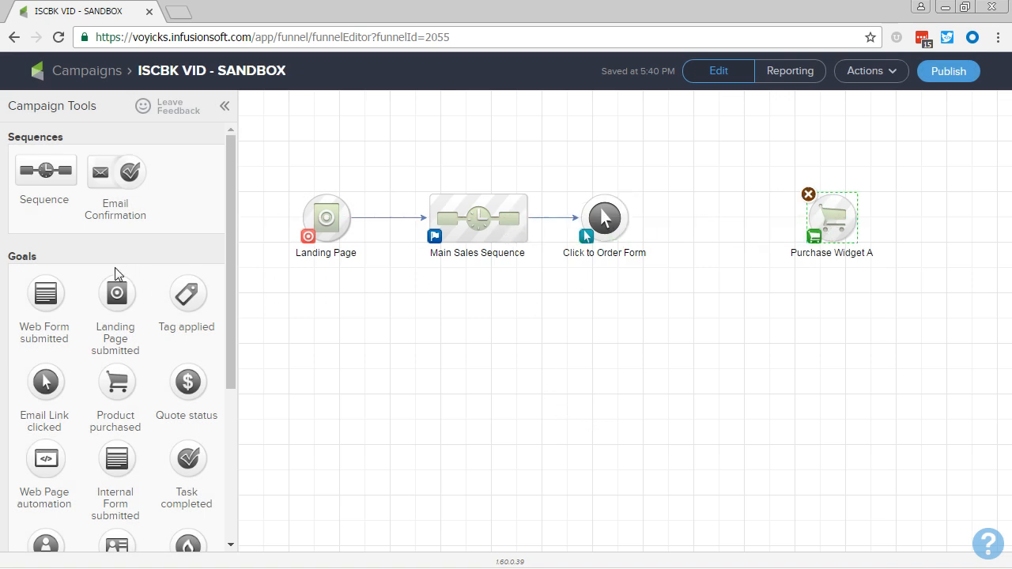
left_click_drag(45, 174, 668, 220)
left_click_drag(756, 216, 830, 219)
left_click(719, 254)
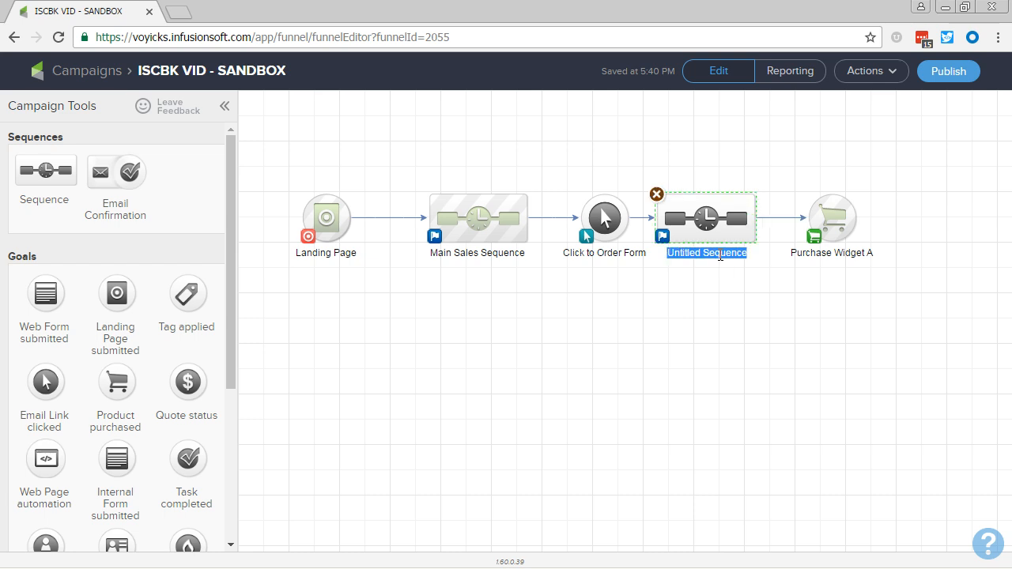
type("Cart A")
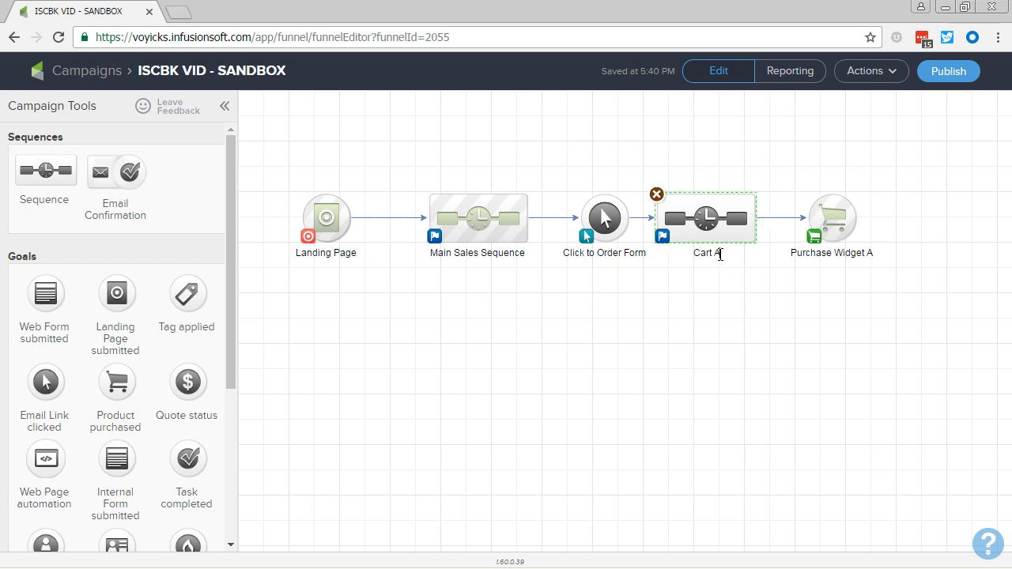
type("bandon")
left_click(704, 305)
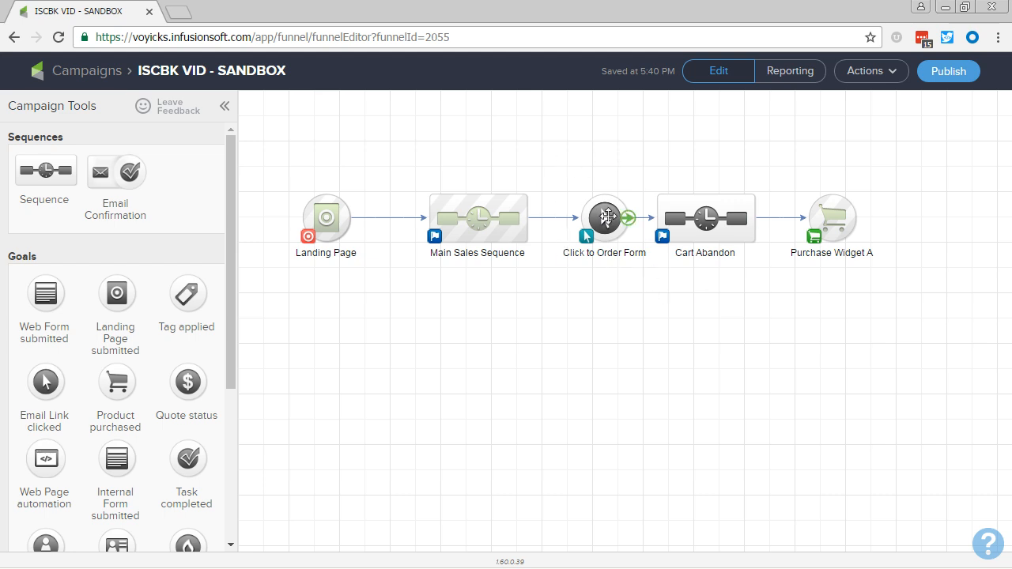
- Set the Click to Order Form goal to trigger on the check-out link and BUY NOW! button in Sales Emails #1, #2 and #3
double_click(607, 217)
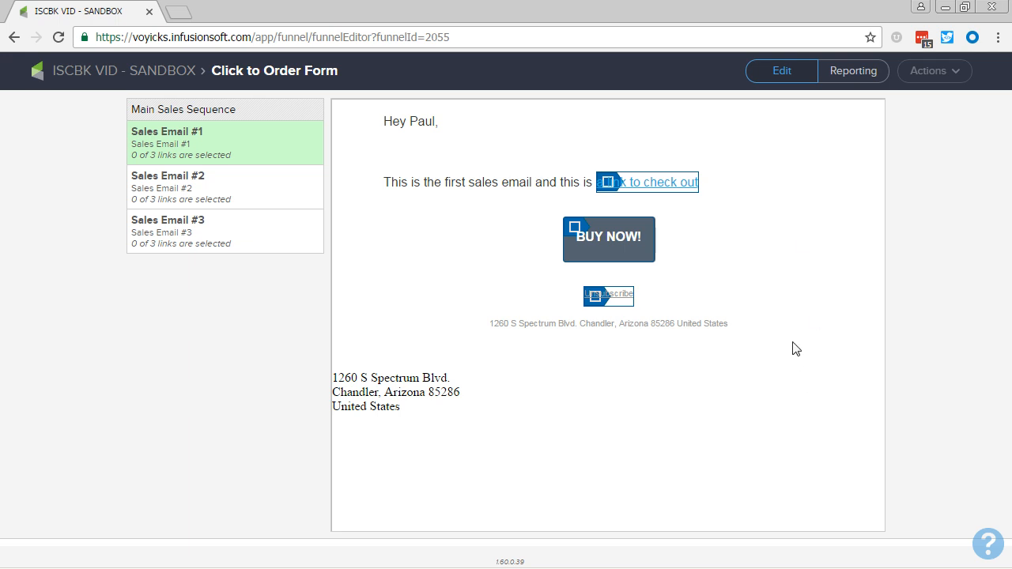
left_click(607, 182)
left_click(597, 243)
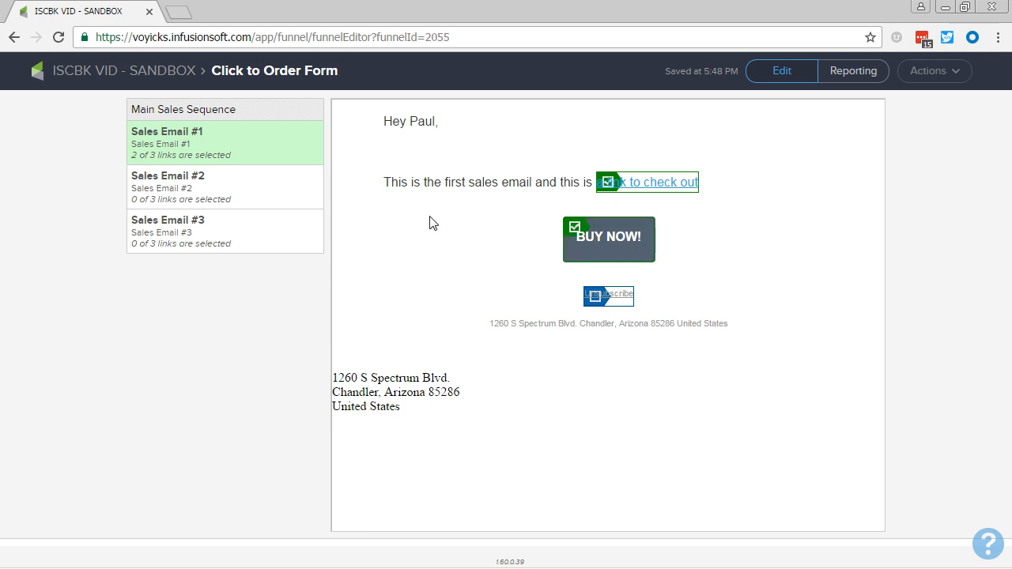
left_click(223, 194)
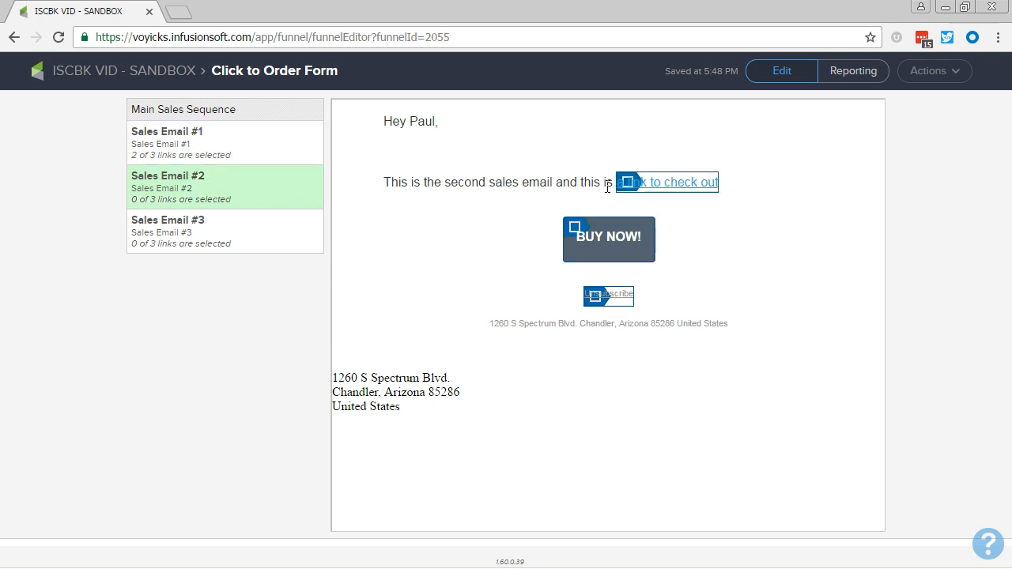
left_click(644, 188)
left_click(619, 239)
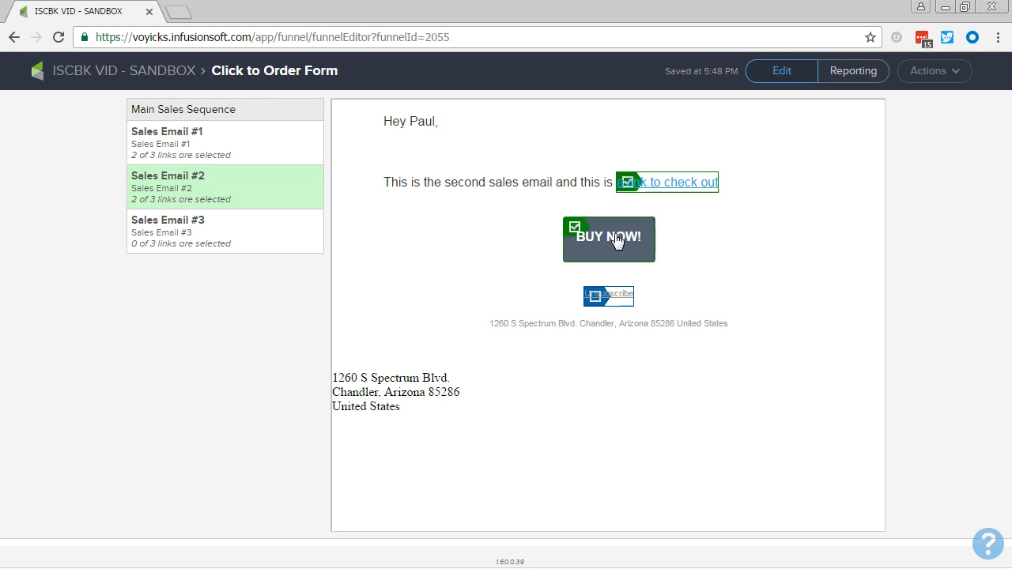
left_click(268, 226)
left_click(642, 186)
left_click(591, 241)
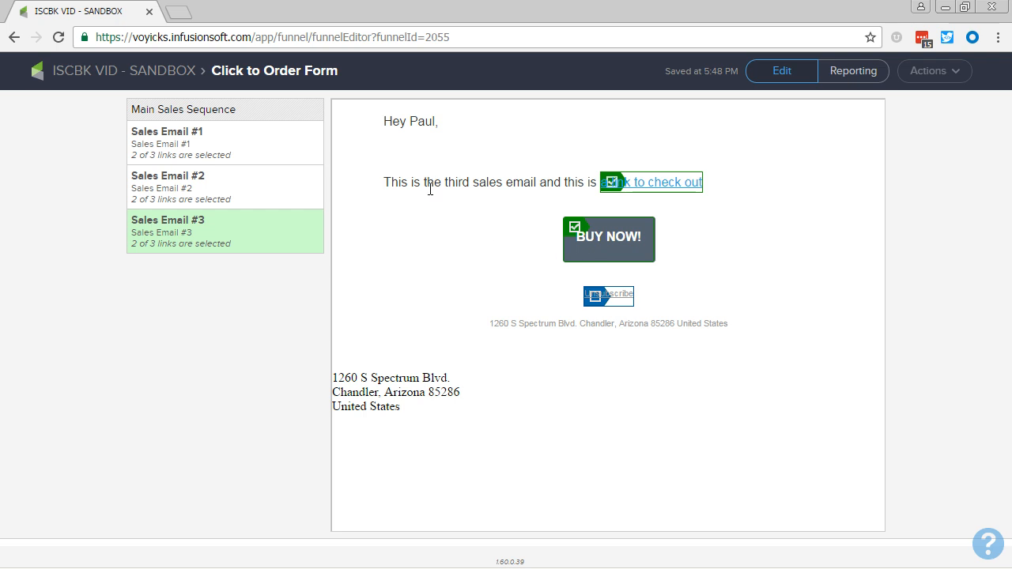
left_click(139, 70)
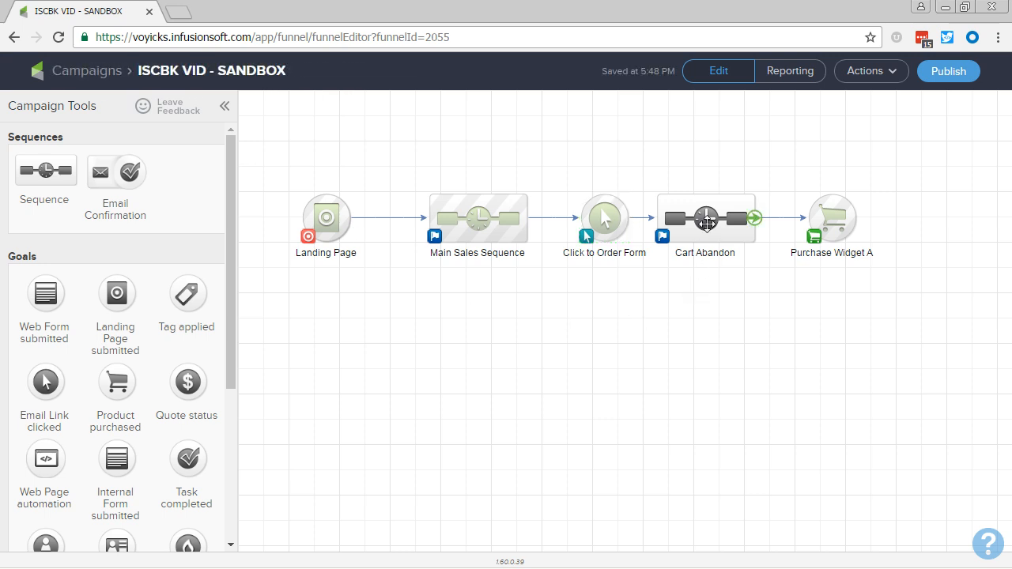
- In the Cart Abandon sequence, add a delay timer after Start that waits at least 10 minutes and uses the contact's time zone
double_click(706, 222)
left_click_drag(48, 184, 414, 176)
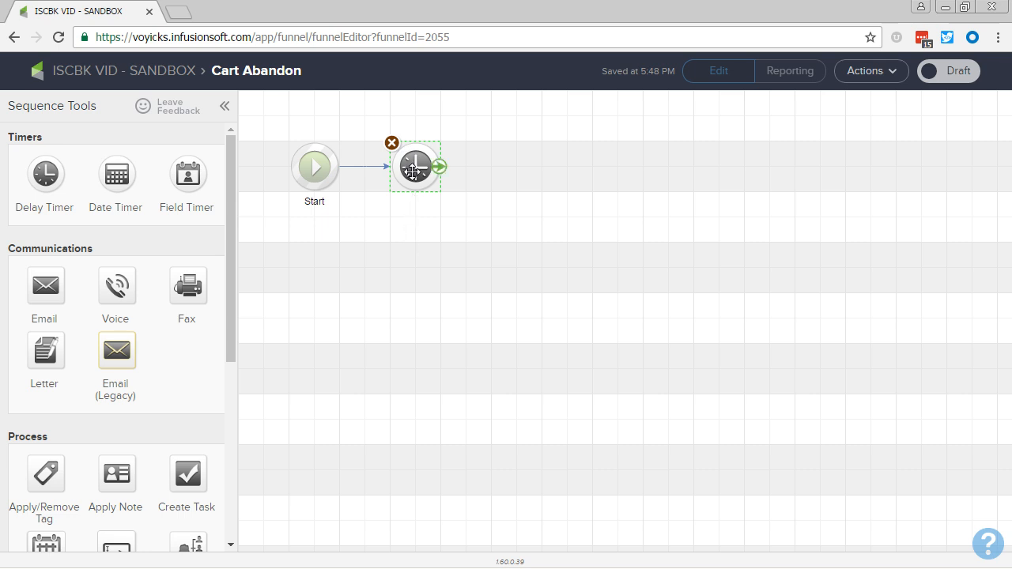
double_click(413, 169)
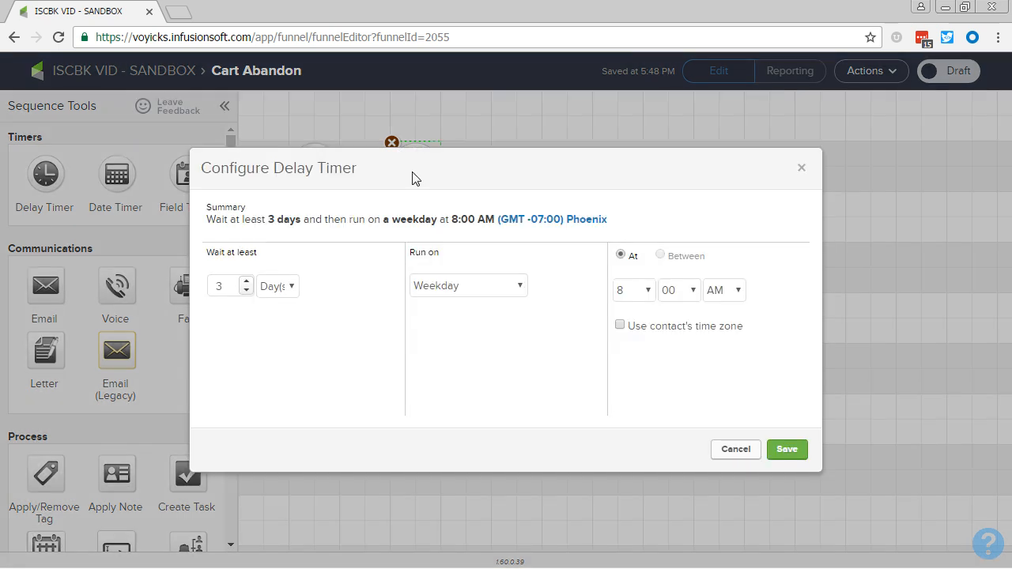
left_click(293, 290)
left_click(290, 305)
double_click(231, 285)
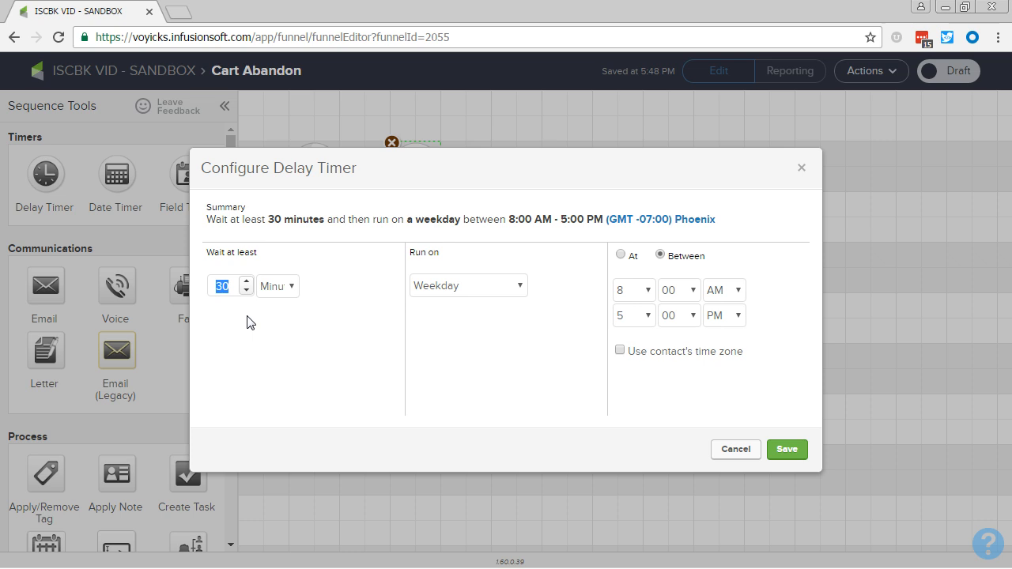
type("10")
left_click(621, 352)
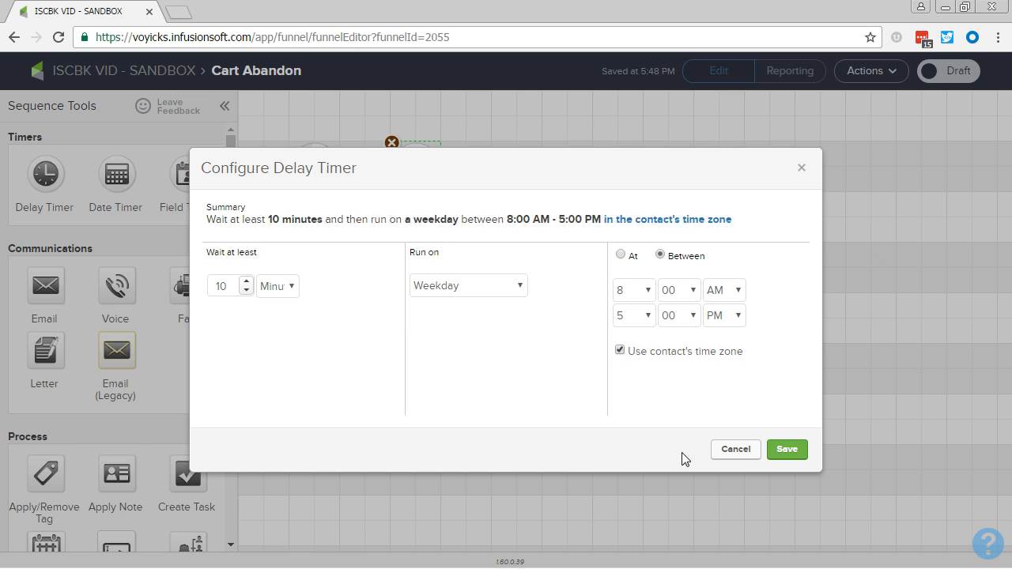
left_click(768, 454)
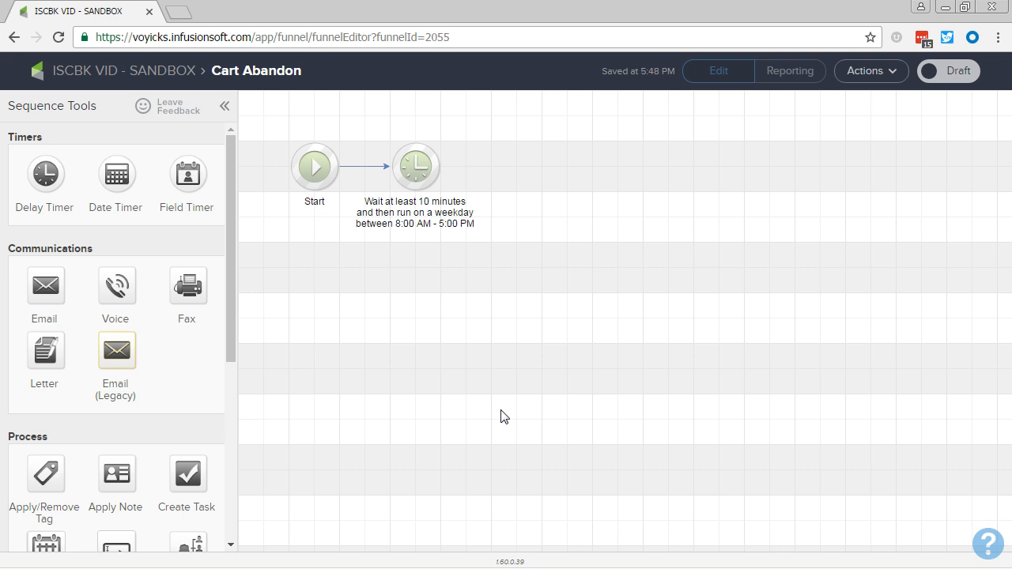
- Add an email named "Cart Abandon" connected after the delay timer
left_click_drag(34, 294, 558, 161)
left_click(546, 200)
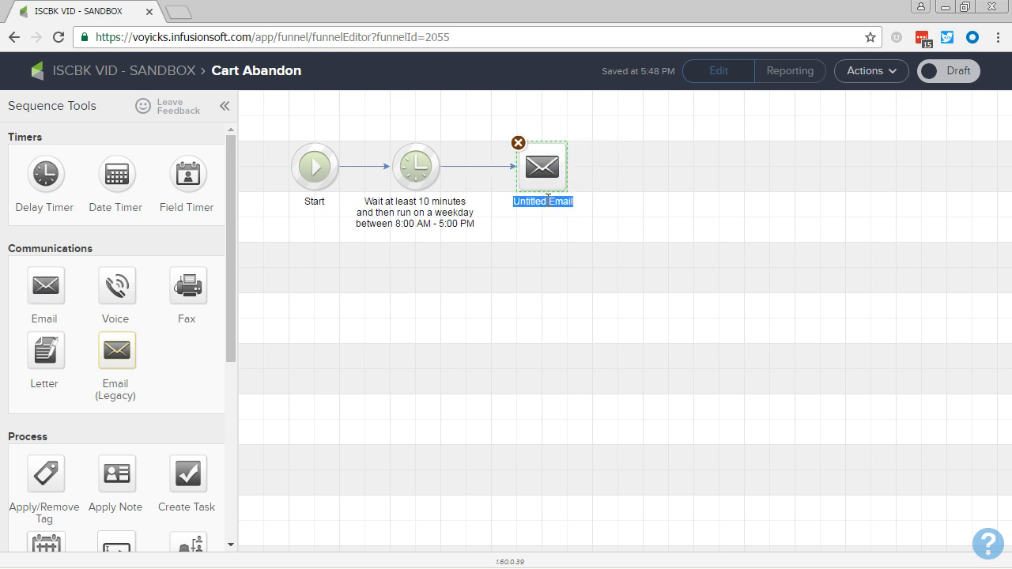
type("Cart Aban")
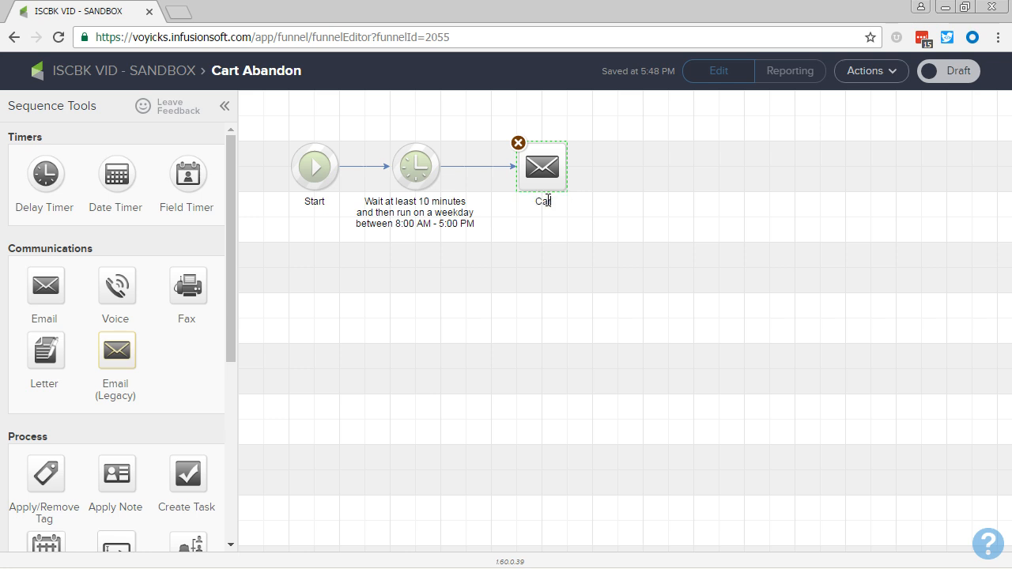
type("don")
- Open the Cart Abandon email and create it as a blank email
double_click(549, 183)
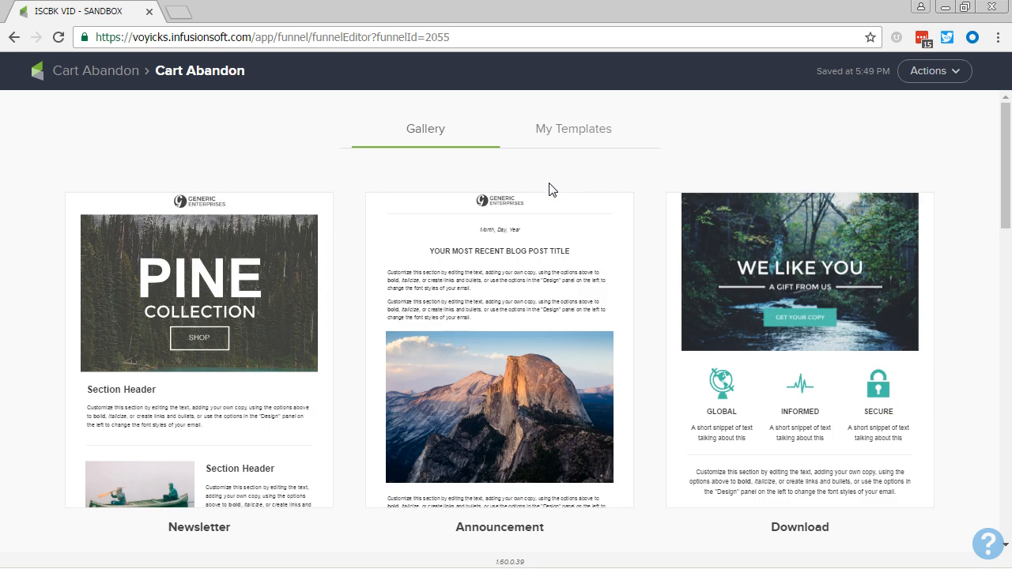
left_click(952, 78)
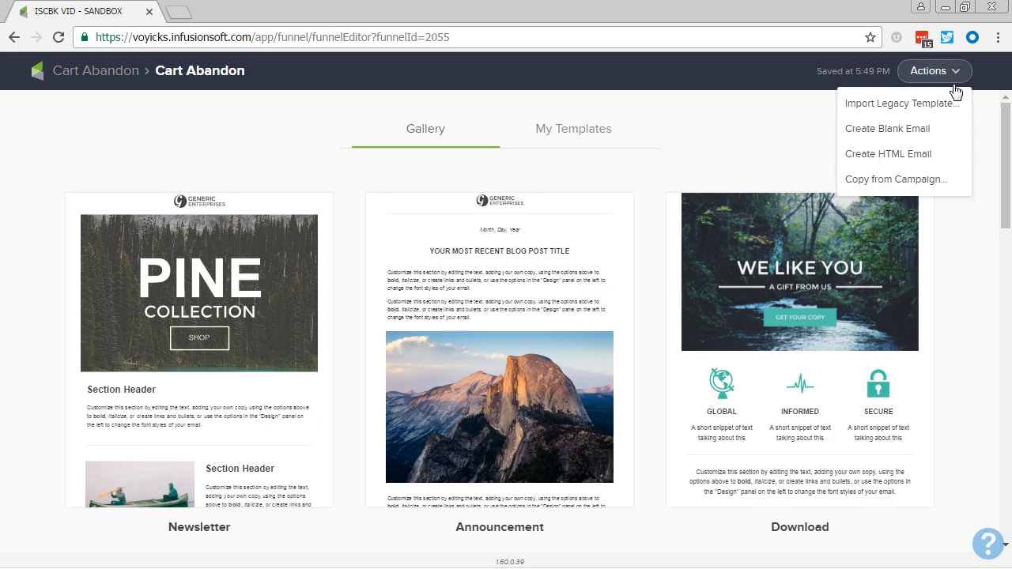
left_click(917, 130)
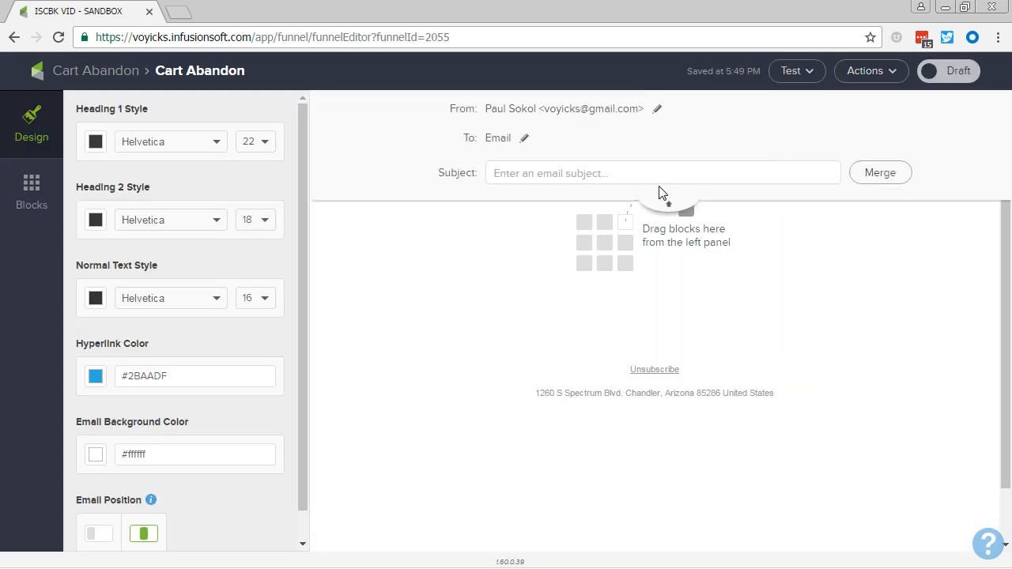
- Set the email's sender to the contact's owner
left_click(658, 109)
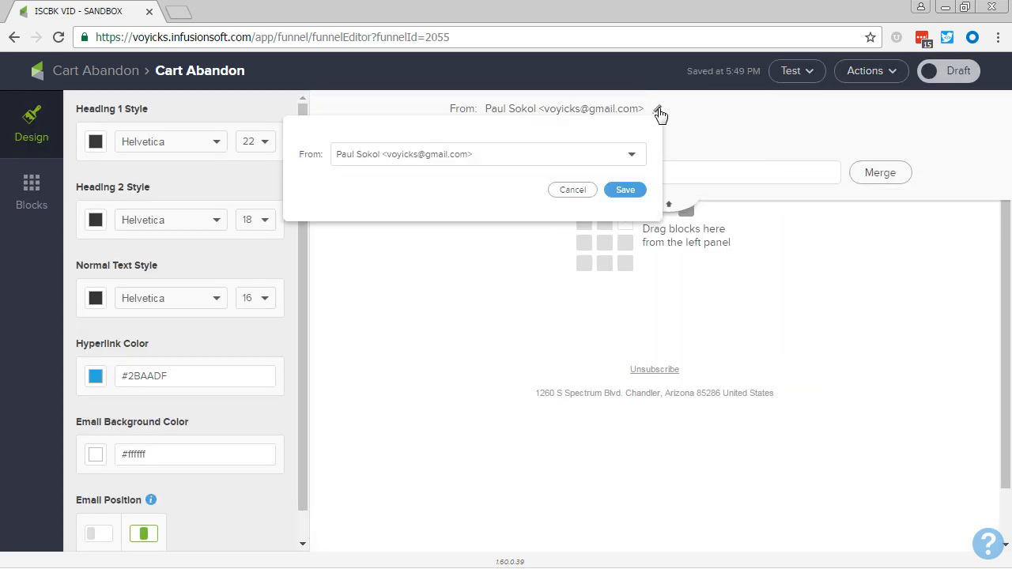
left_click(636, 155)
left_click(497, 265)
left_click(622, 193)
- Enter "everything ok?" as the email subject
left_click(621, 175)
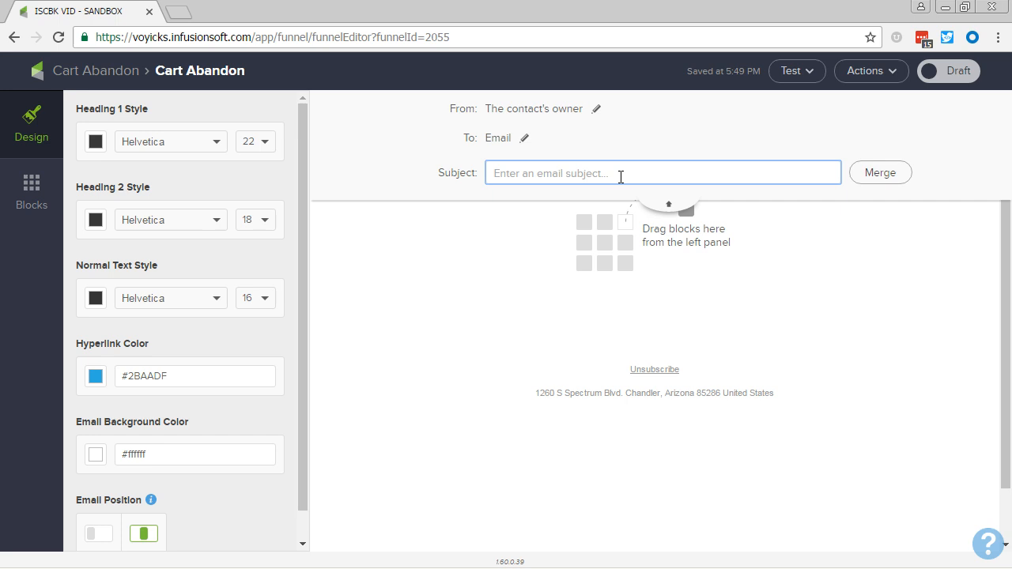
type("everything")
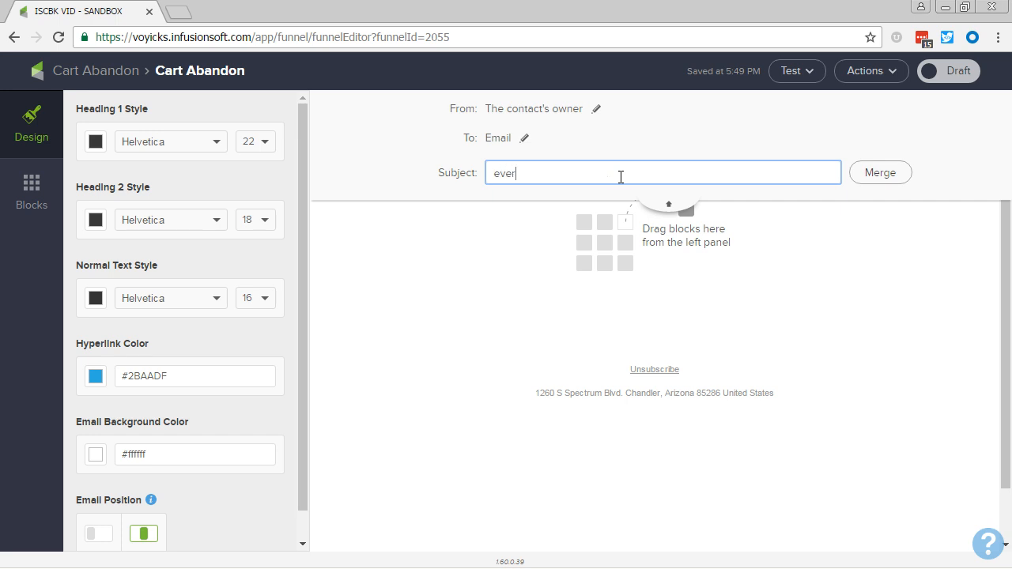
key("BackSpace")
key("BackSpace")
key("BackSpace")
key("BackSpace")
type("hing ok?")
- Add a text block to the email and replace its placeholder with the greeting "Hello ~Contact.FirstName~," using the first-name merge field
left_click(17, 200)
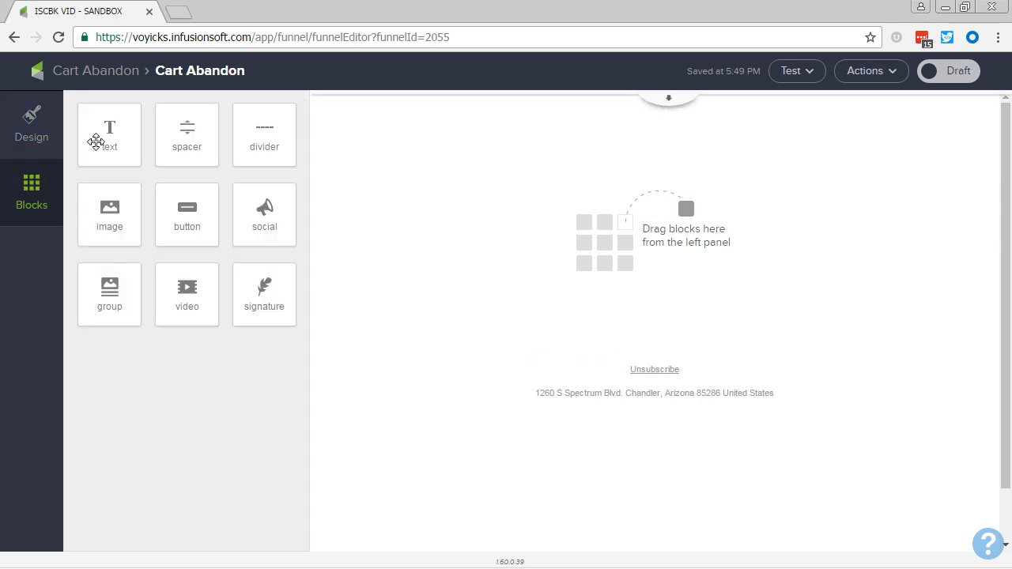
left_click_drag(95, 140, 605, 230)
key("ctrl+a")
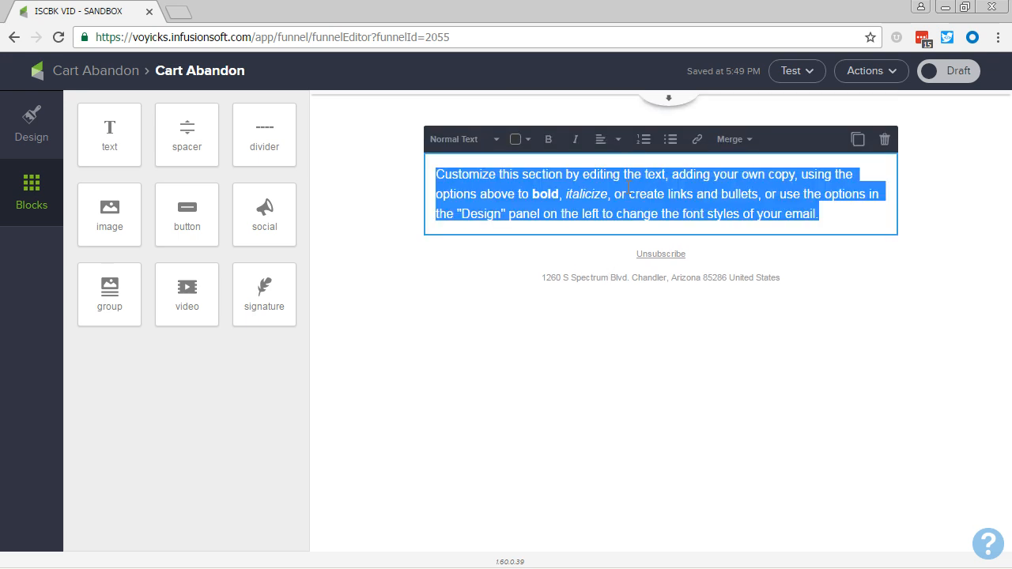
type("Hello")
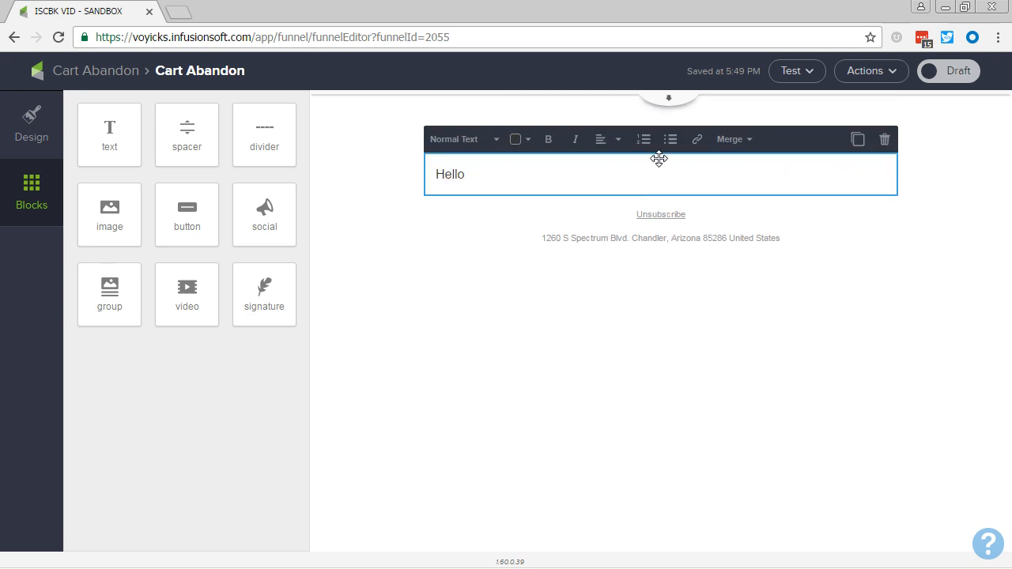
left_click(737, 142)
left_click(748, 165)
left_click(777, 188)
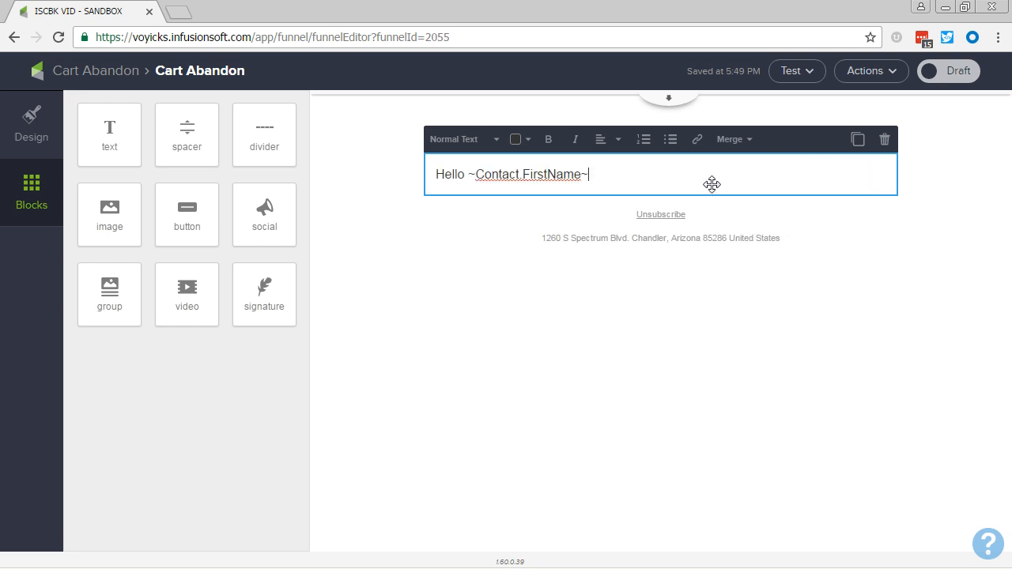
type(",")
- Below the greeting, add the lines "Wanted to see if you have any questions on Widget A." and "If so, please reply and let me know!"
key("Return")
key("Return")
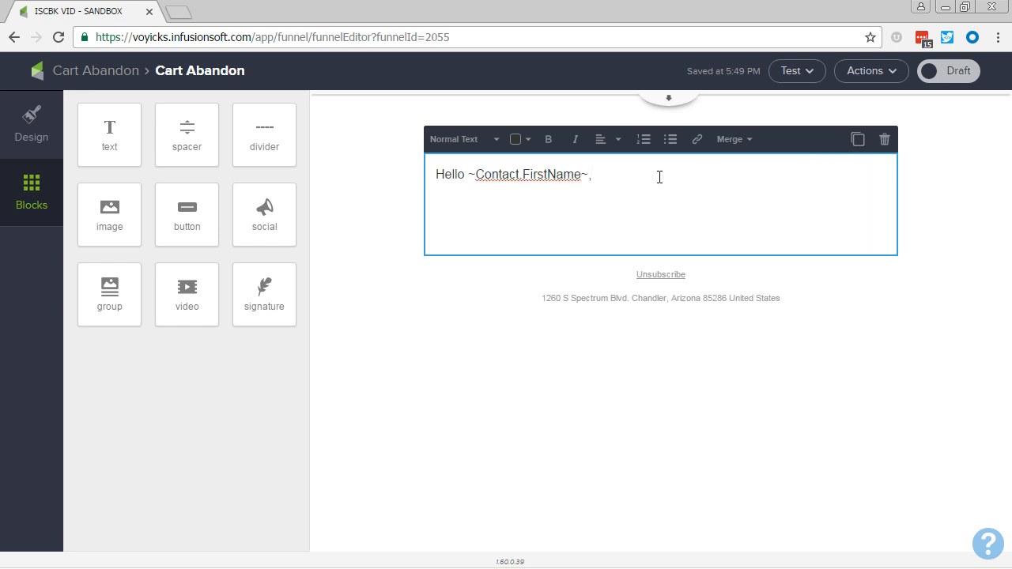
type("Wanted to see if you have any ")
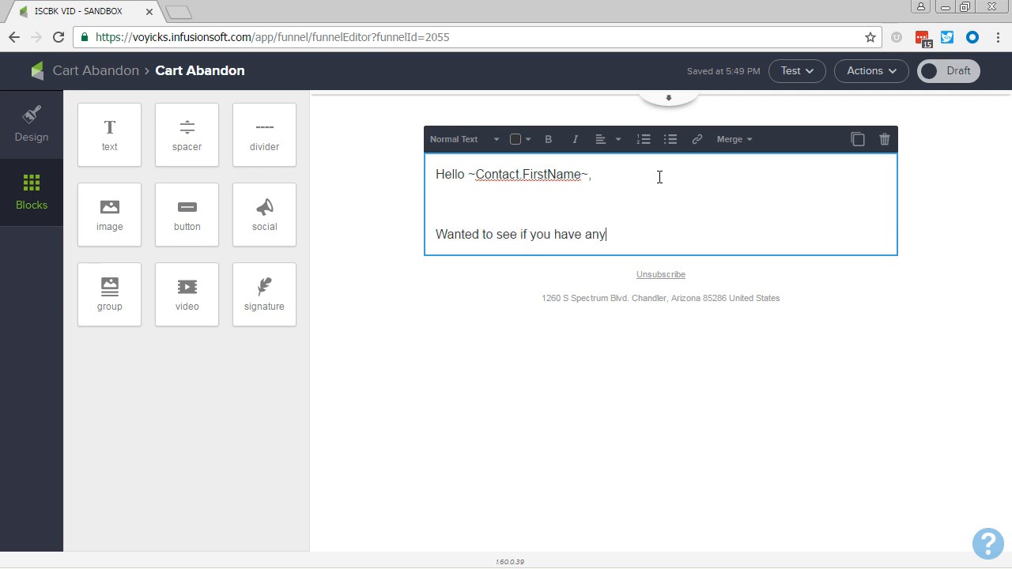
type("questions on ")
type("Wid")
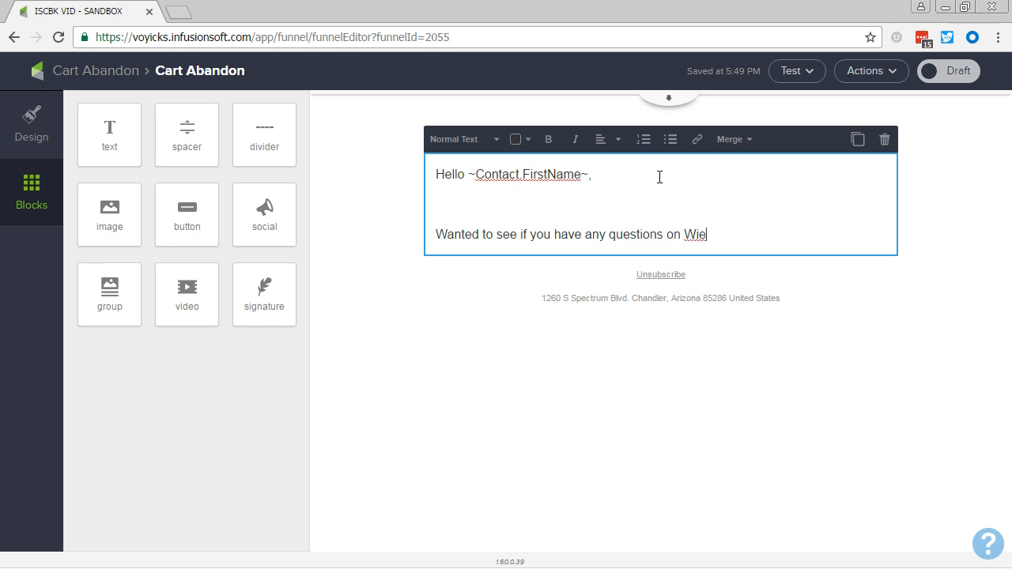
type("get A.")
key("Return")
type("If so, please")
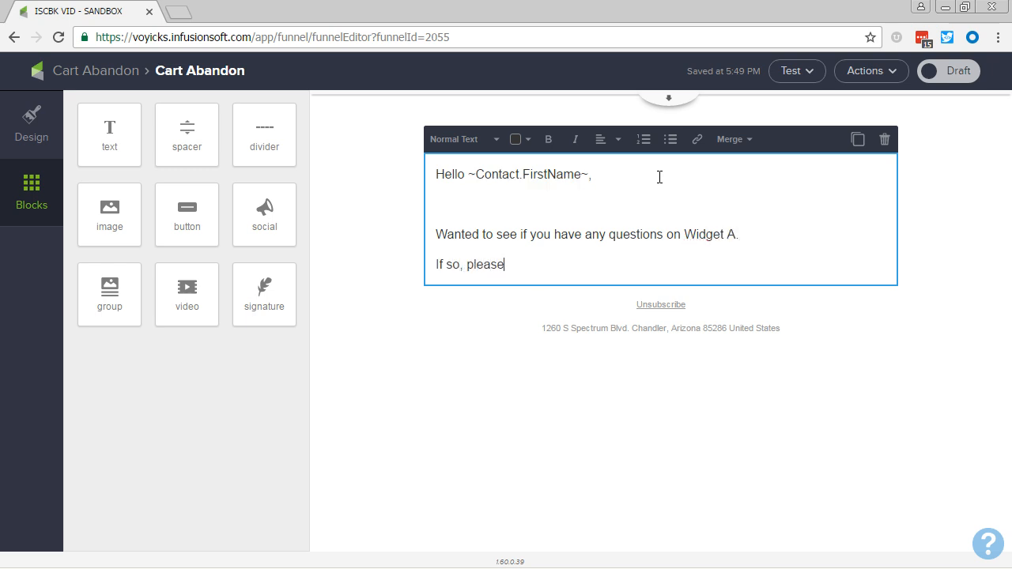
type(" reply and")
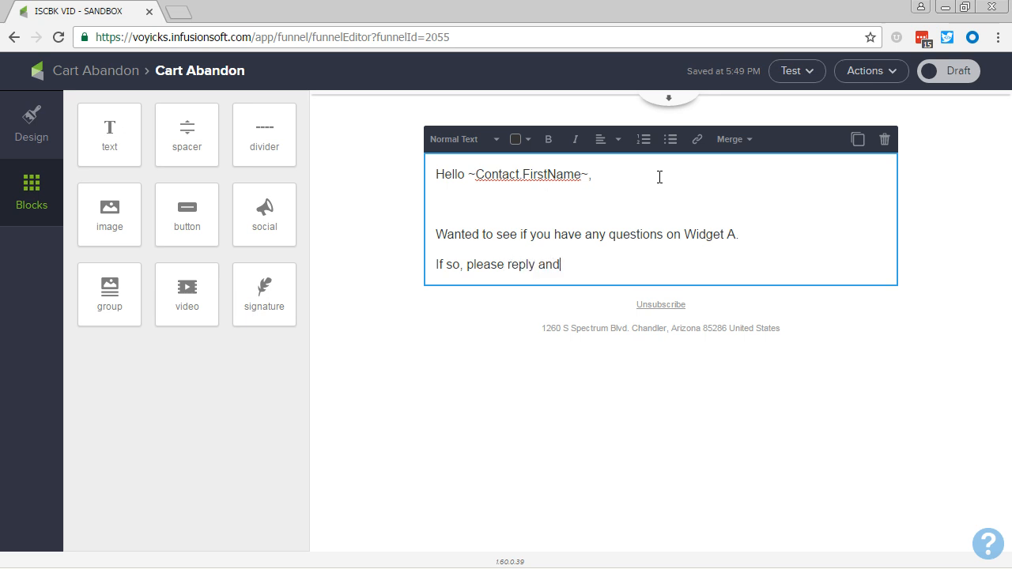
type(" let me know!")
- Add the closing line "Have a great ~Date.DayOfWeek~," to the email body using the current day of week merge field
key("Return")
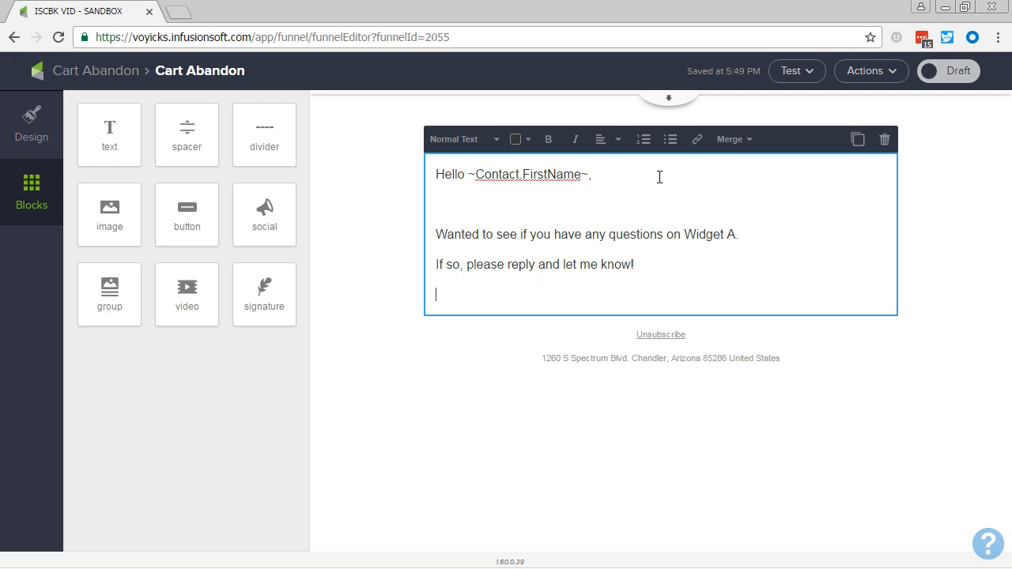
key("Return")
type("a")
type("Have a great")
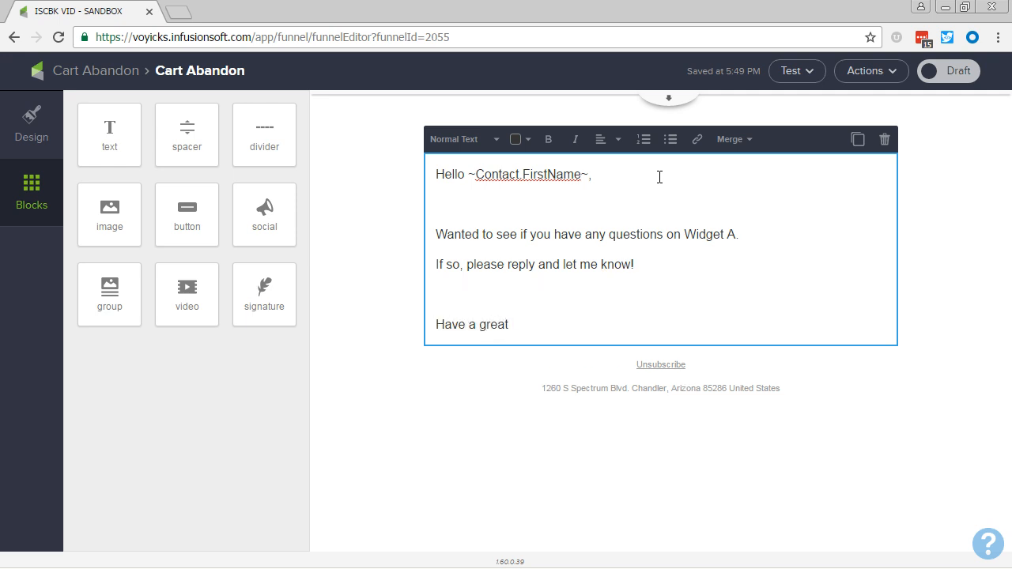
left_click(745, 139)
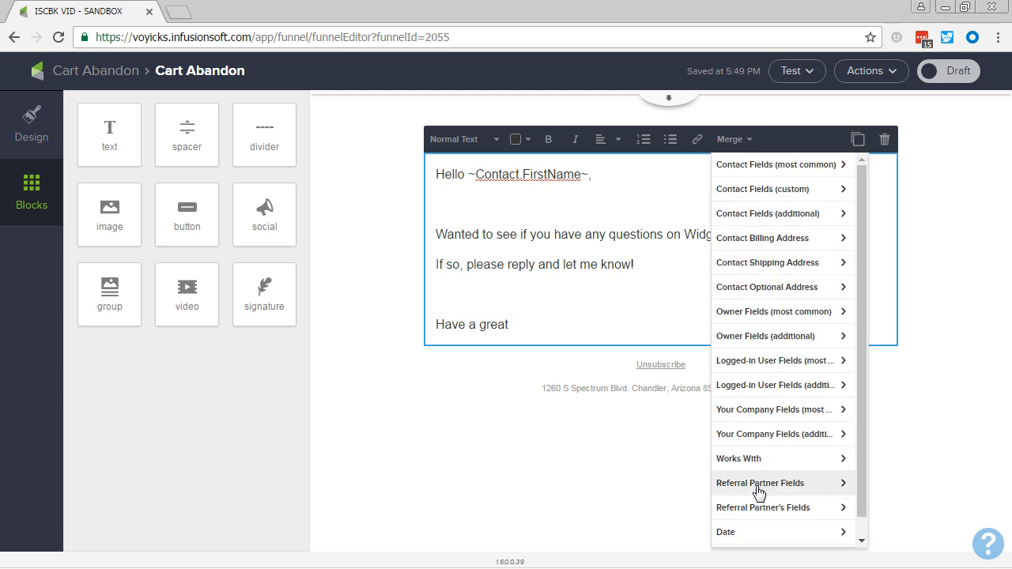
left_click(734, 534)
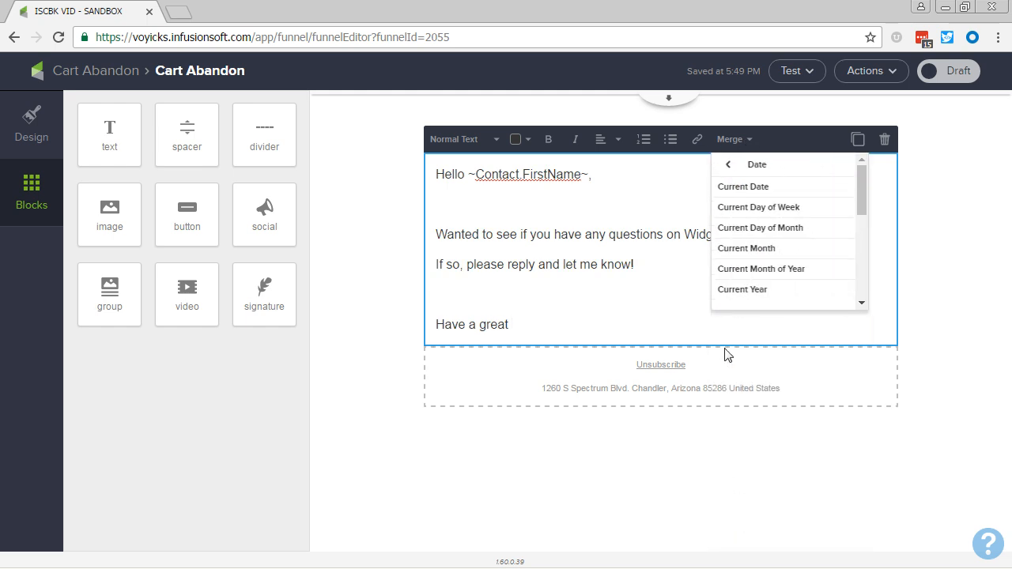
left_click(747, 208)
type(",")
key("Return")
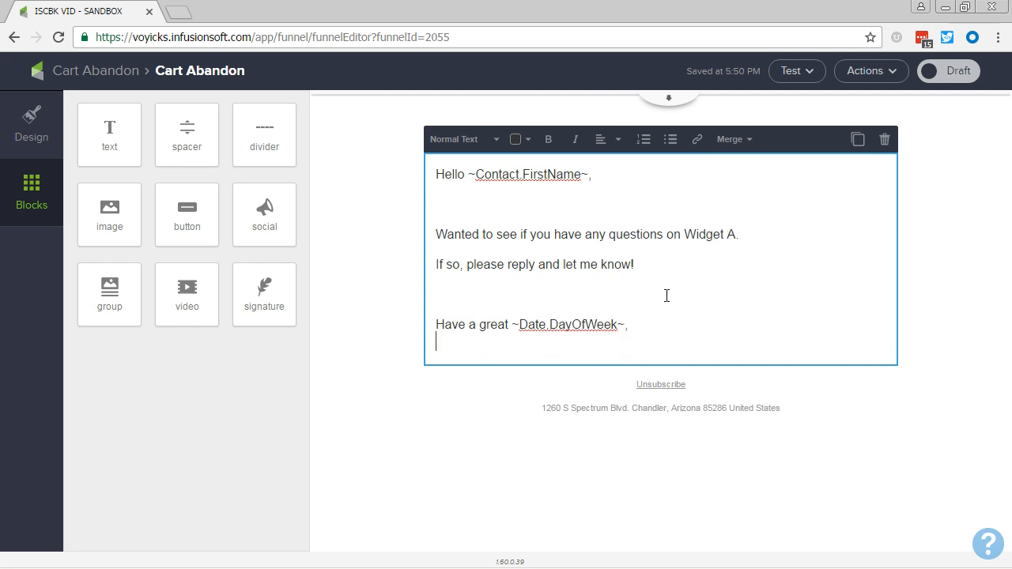
- Sign the email with the owner's first-name merge field, ~Owner.FirstName~, beneath the closing line
left_click(725, 139)
left_click(748, 316)
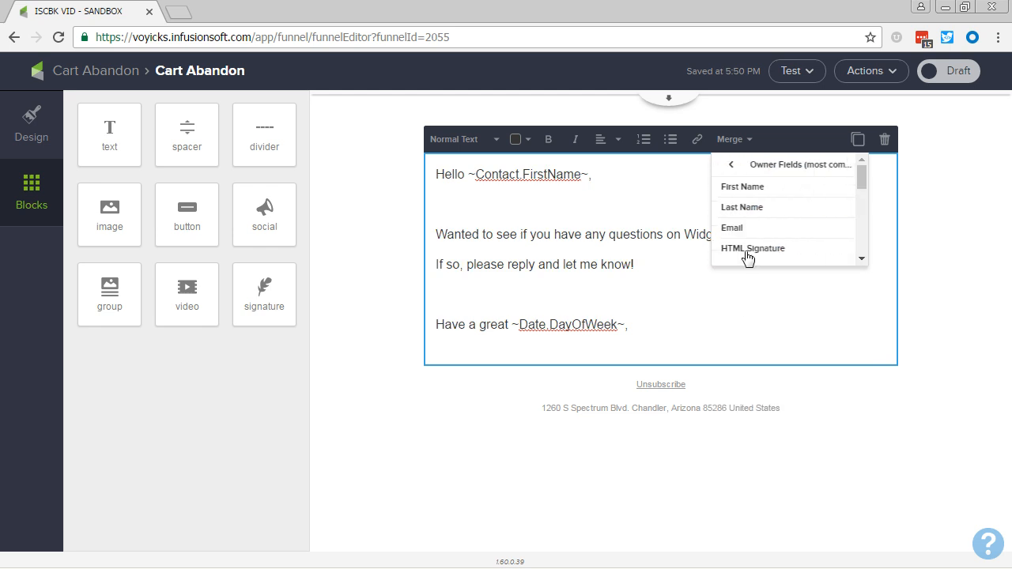
left_click(744, 191)
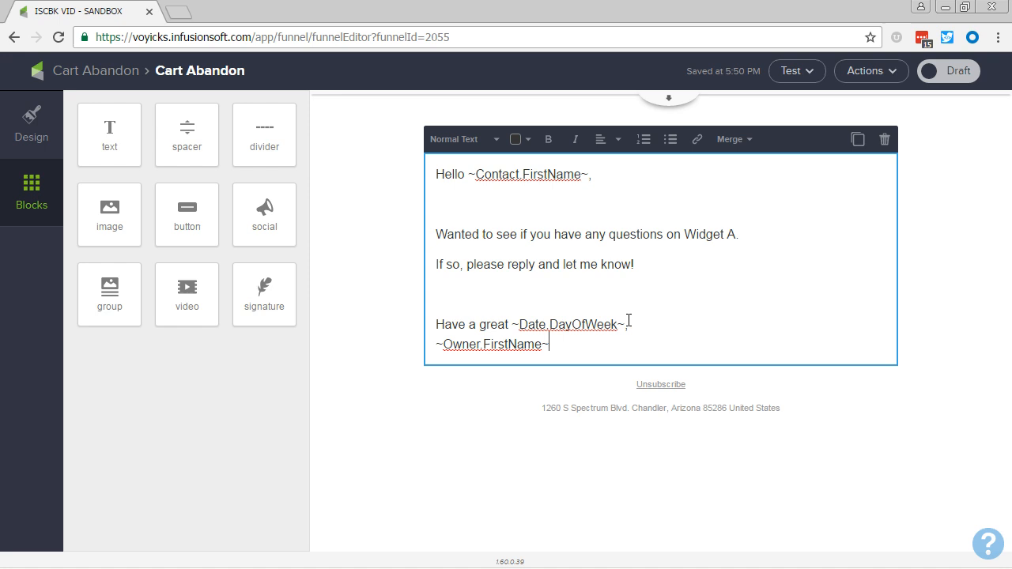
- Change the email footer's unsubscribe link text to "Update Your Information or Unsubscribe" and right-align the footer
left_click(599, 390)
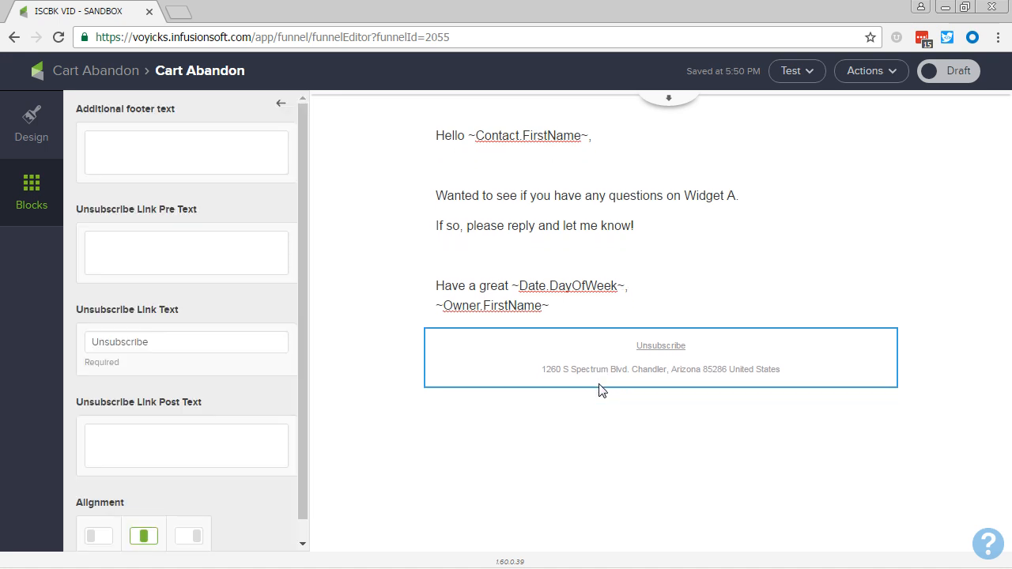
left_click(101, 344)
type("pdate ")
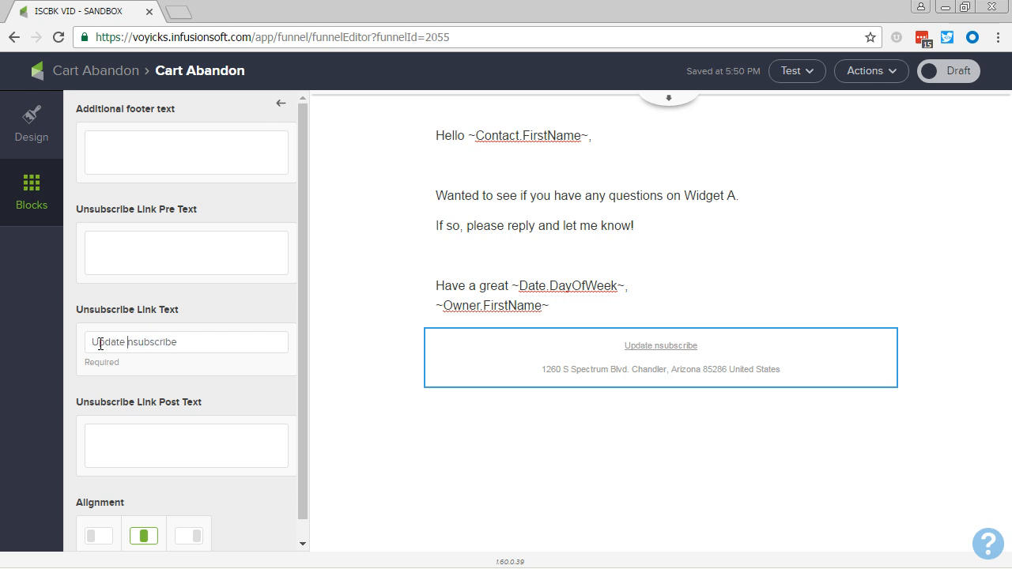
type("Your Info")
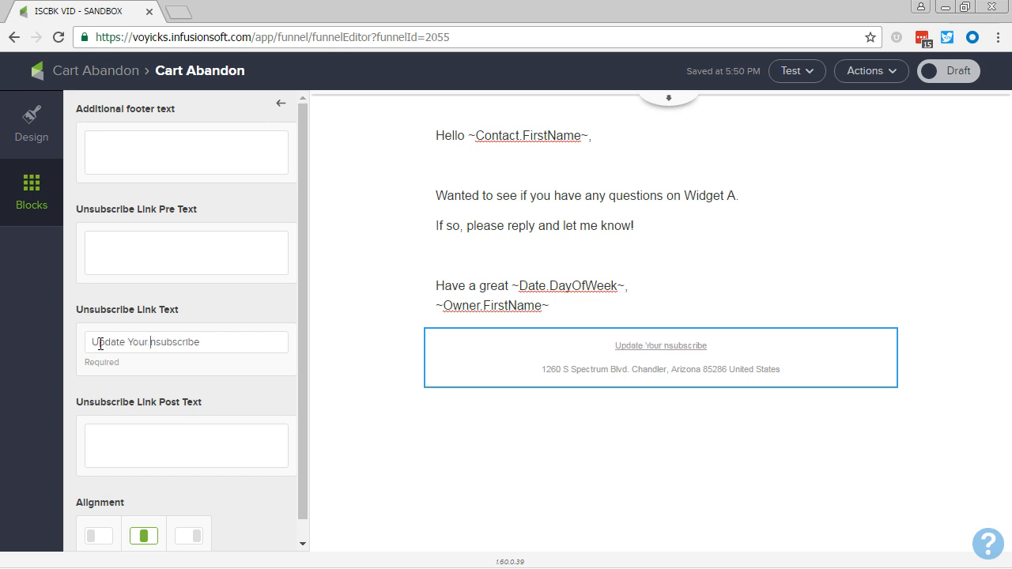
type("rmation or U")
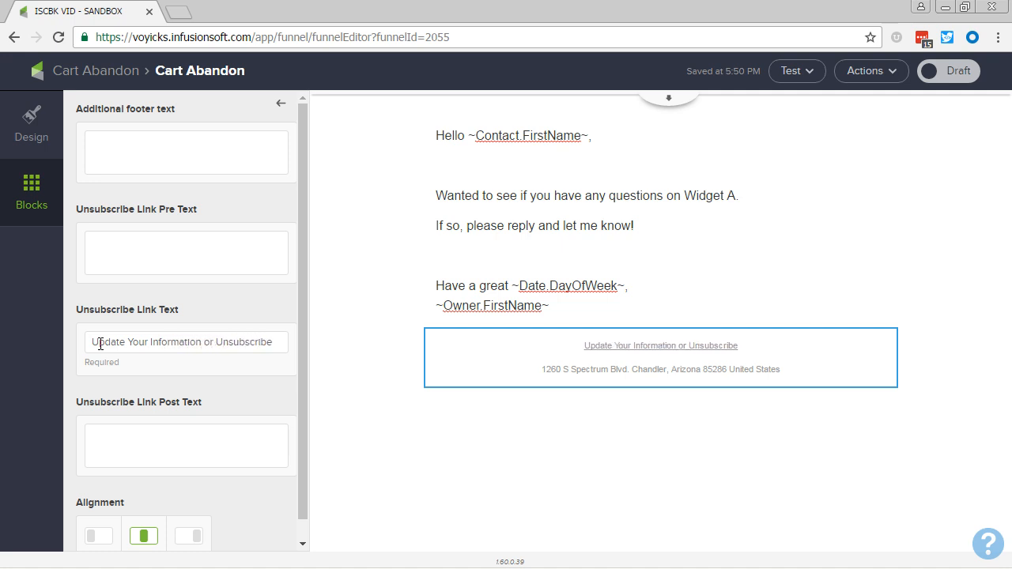
left_click(189, 536)
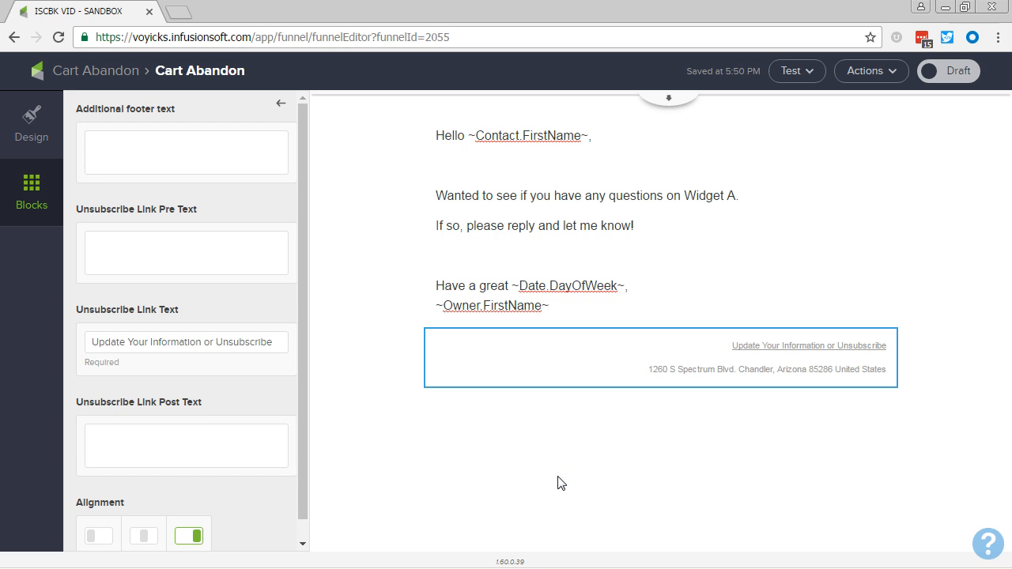
- Add the postscript "P.S. You can complete your purchase here" below the owner's first name
left_click(596, 294)
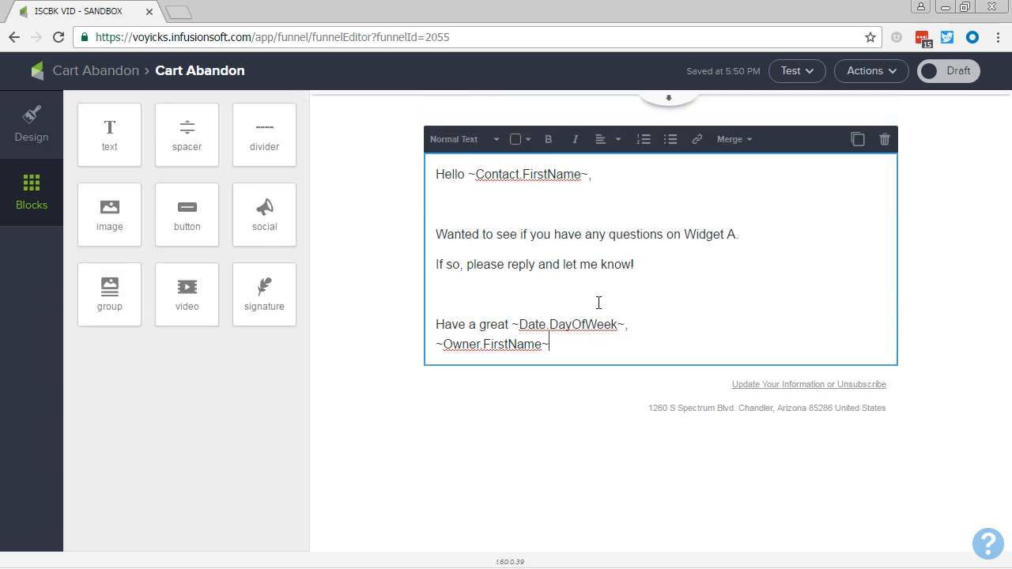
key("Return")
type("P.S.")
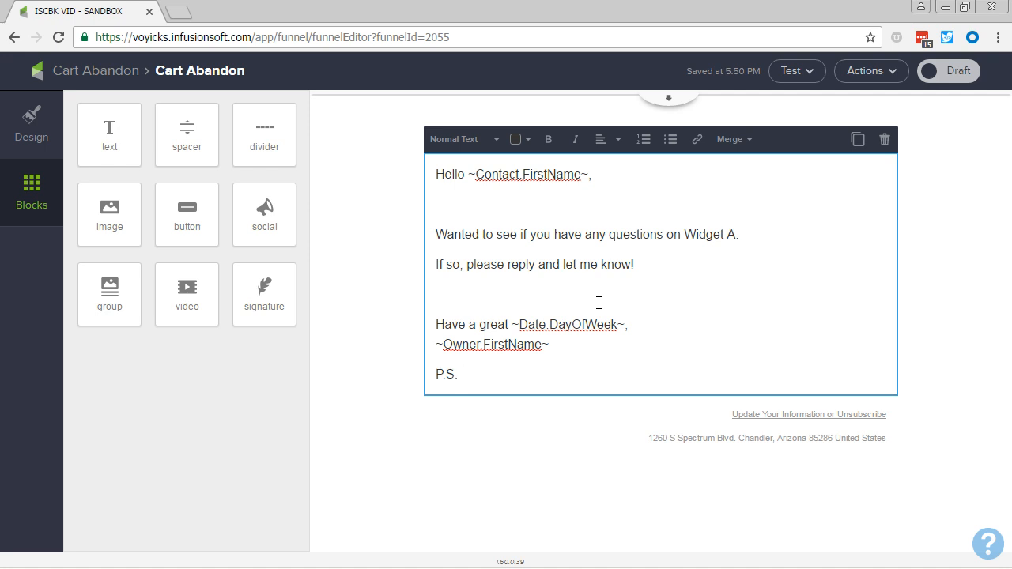
type("YOu can complete")
key("BackSpace")
key("BackSpace")
type("ou can complete")
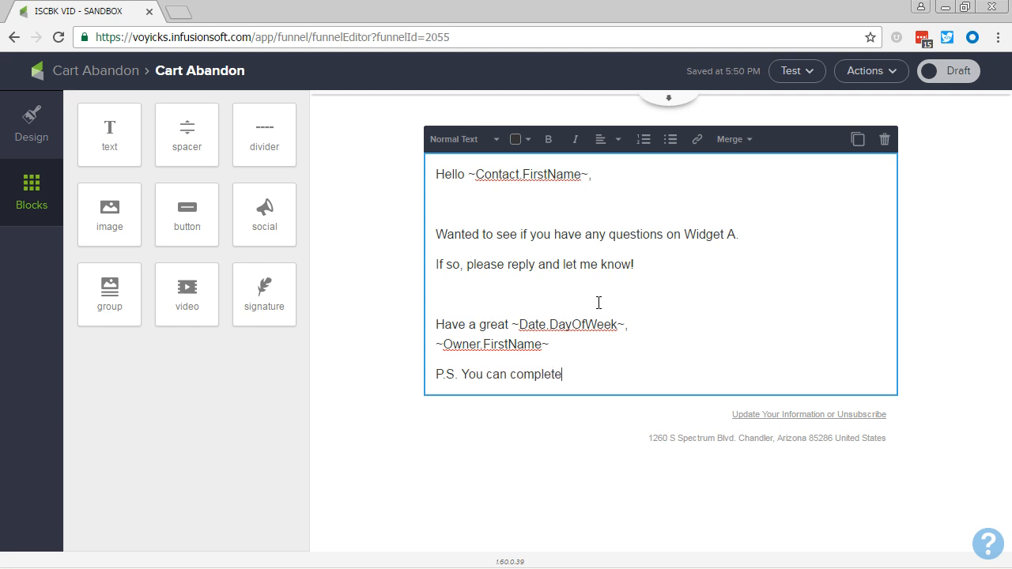
type(" your purchase here")
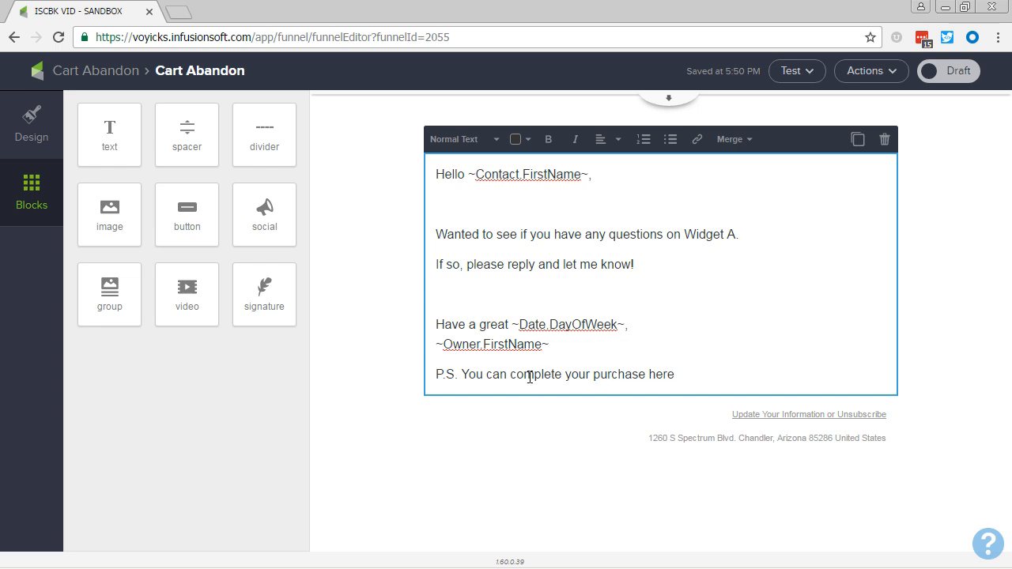
- Link the postscript words "complete your purchase here" to the order form "IS Cookbook Ch 9"
left_click_drag(512, 375, 676, 364)
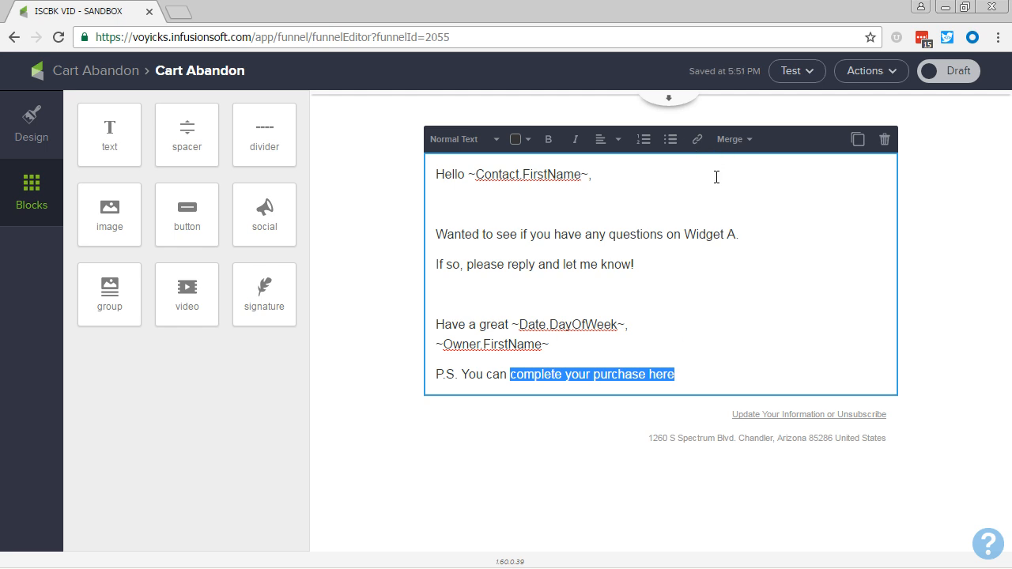
left_click(697, 139)
left_click(708, 170)
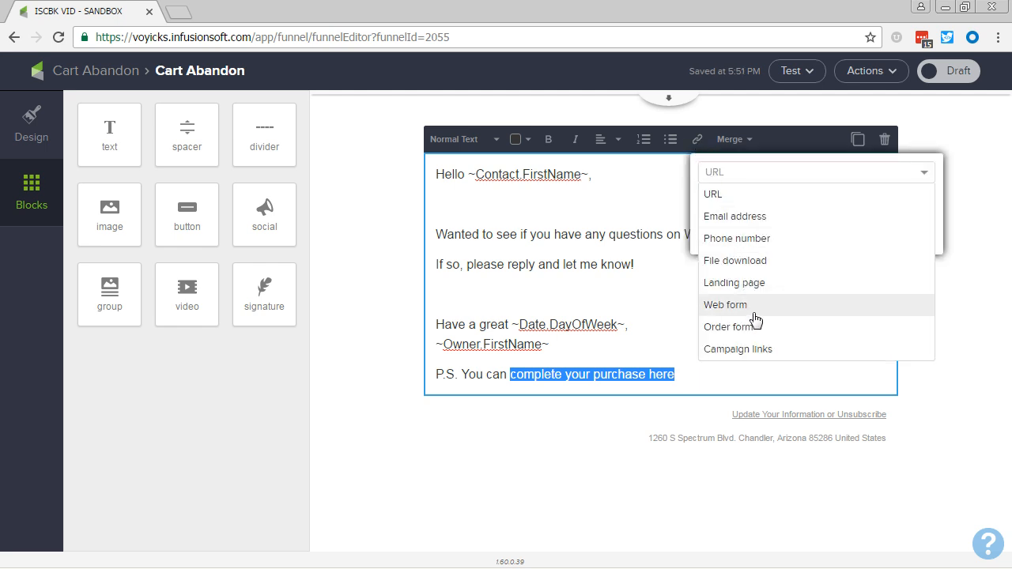
left_click(751, 327)
left_click(772, 207)
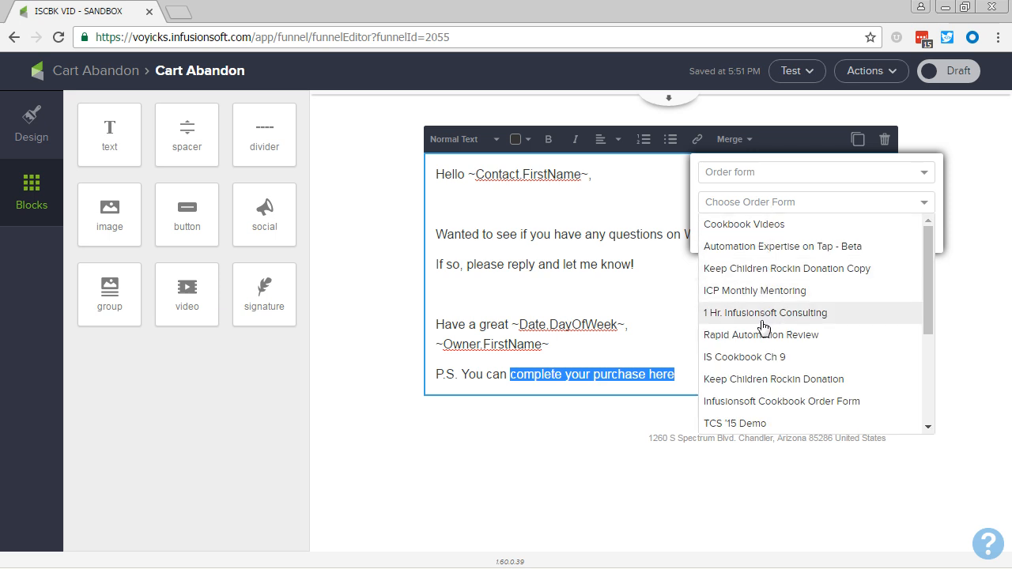
left_click(763, 357)
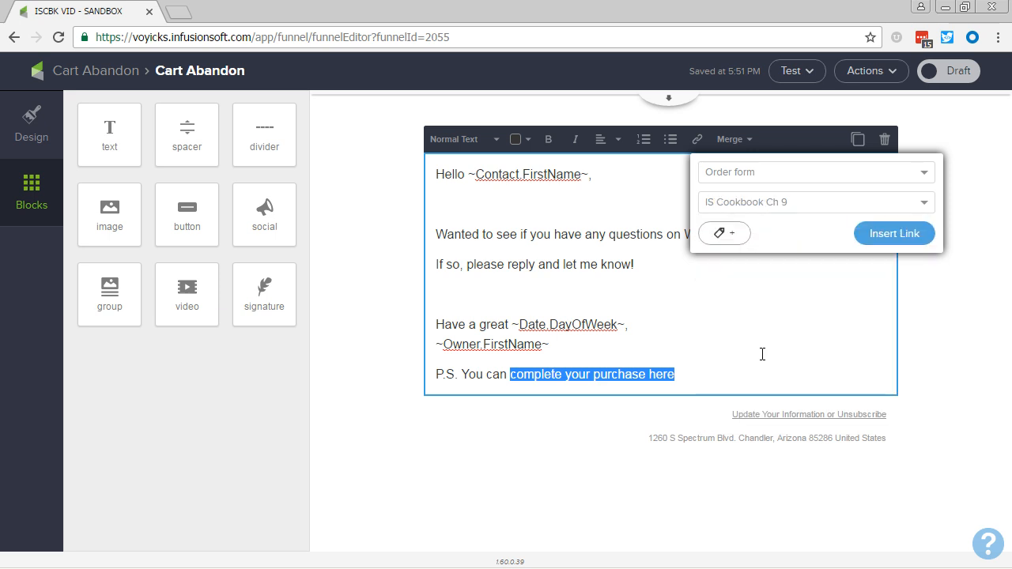
left_click(884, 235)
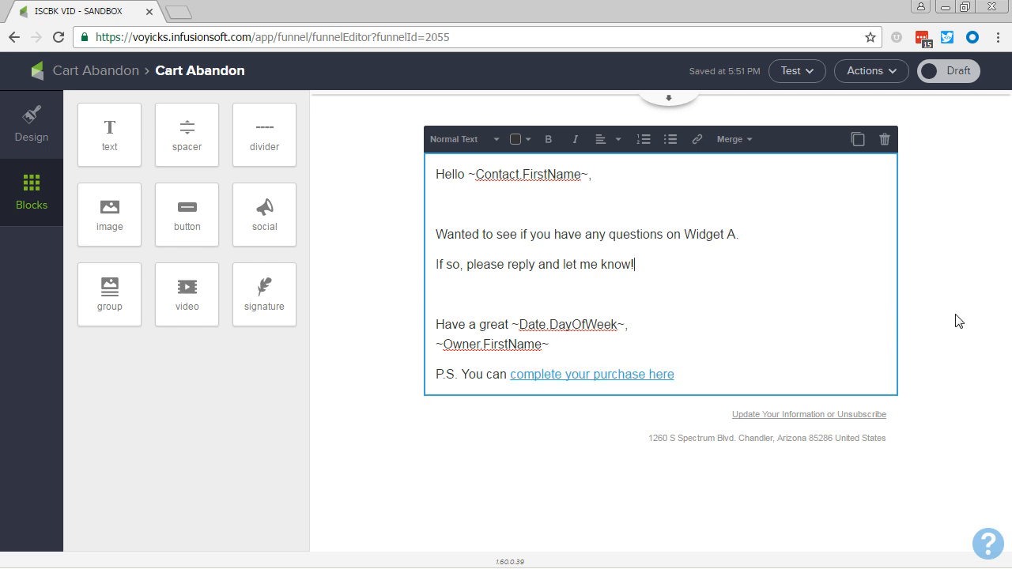
- Mark the Cart Abandon email as Ready and set its parent Cart Abandon sequence to Ready as well
left_click(938, 72)
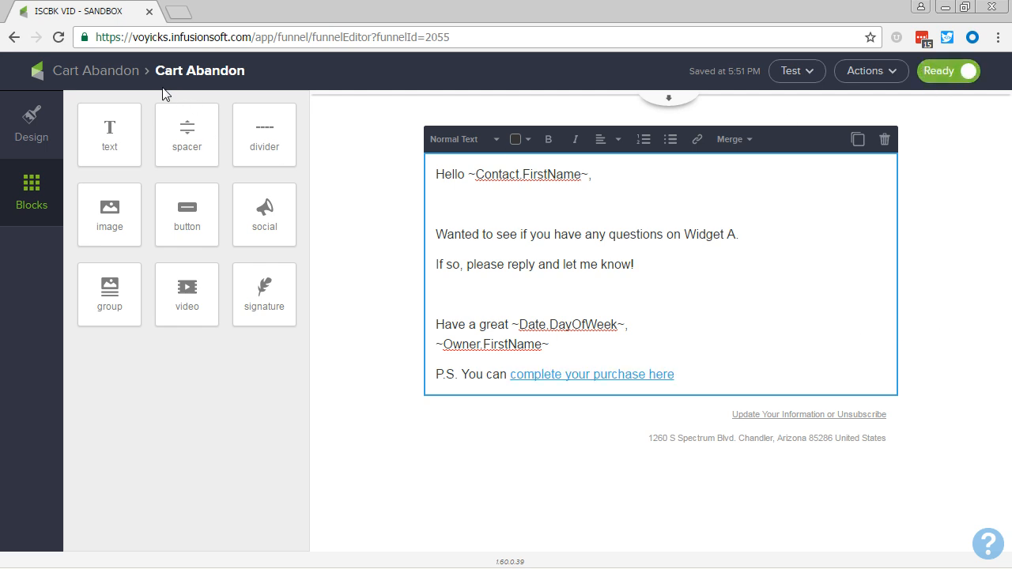
left_click(133, 72)
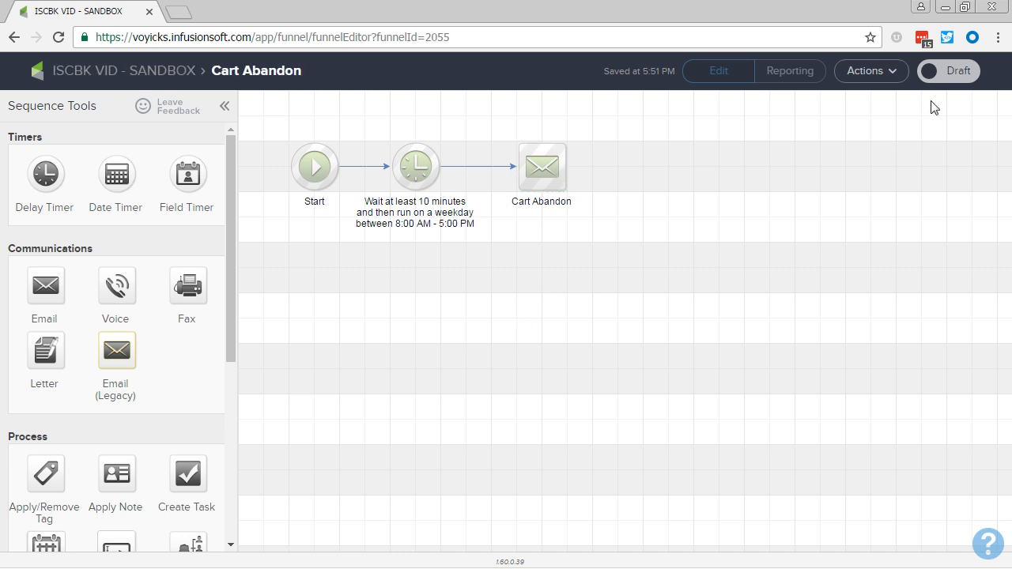
left_click(941, 71)
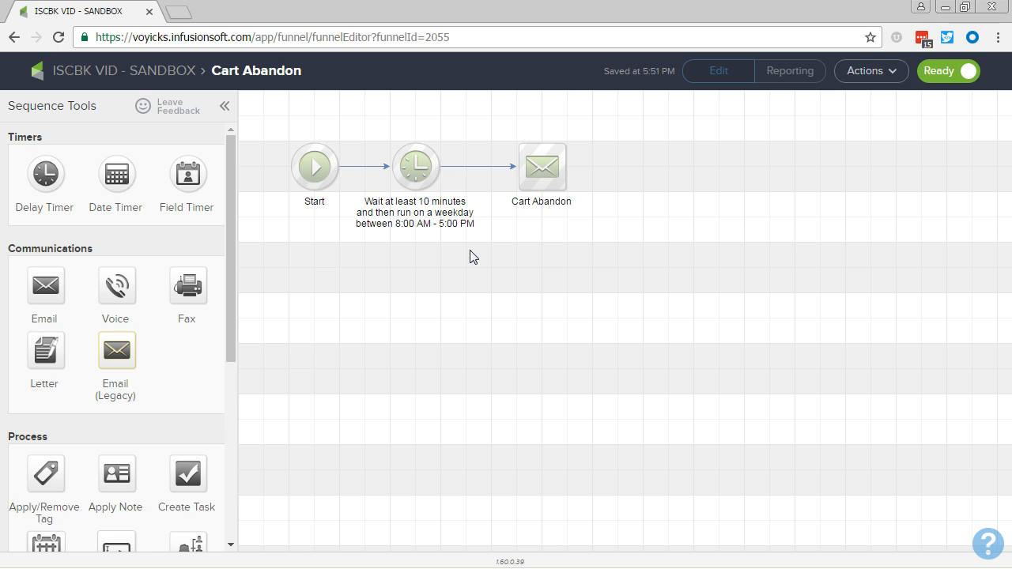
- Add a delay timer after the Cart Abandon email, waiting at least 3 days and running on a weekday at 8:00 AM, and return to the campaign
left_click_drag(46, 174, 656, 161)
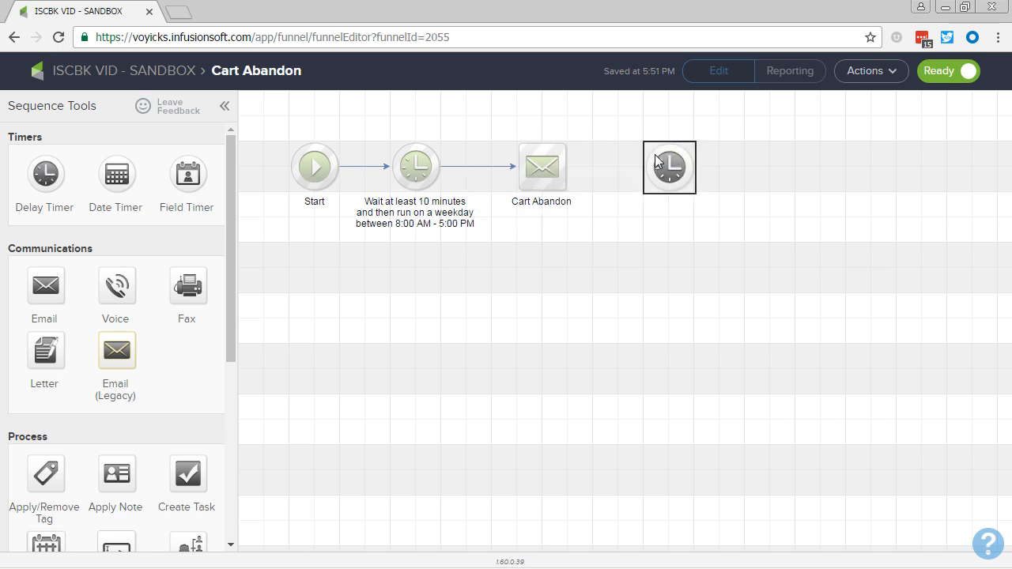
double_click(670, 183)
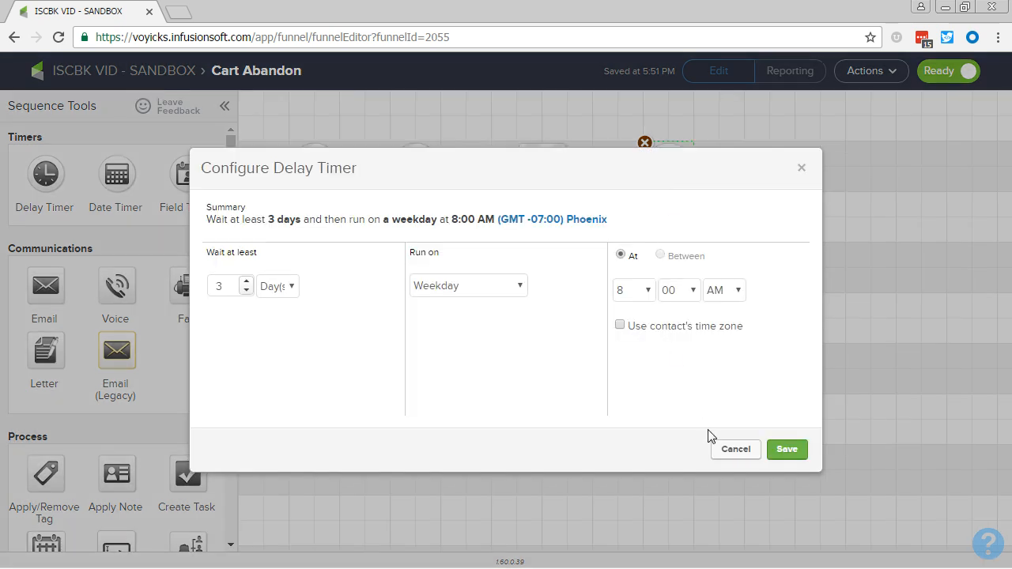
left_click(785, 450)
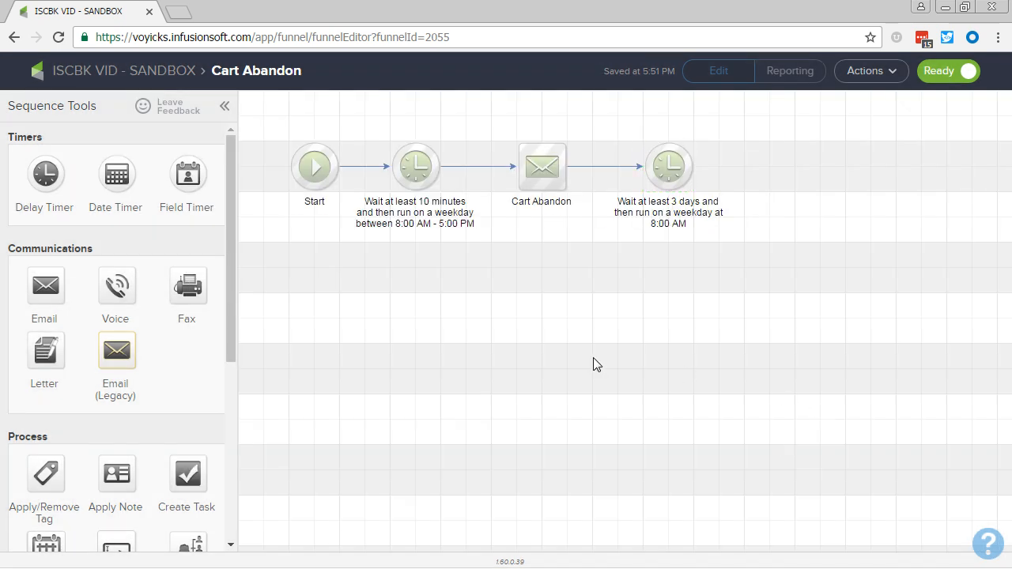
left_click(133, 73)
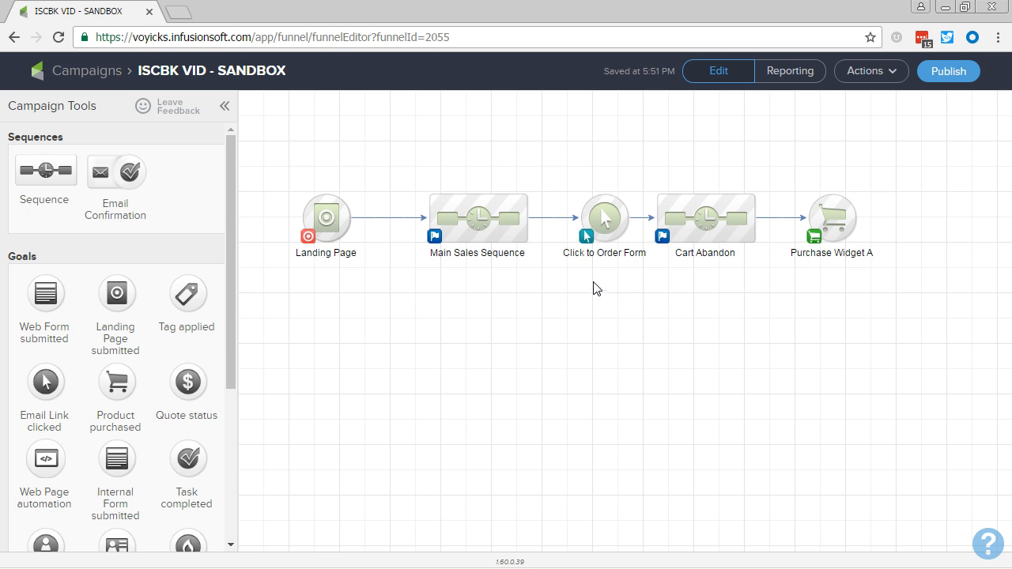
mouse_move(599, 207)
left_click(489, 214)
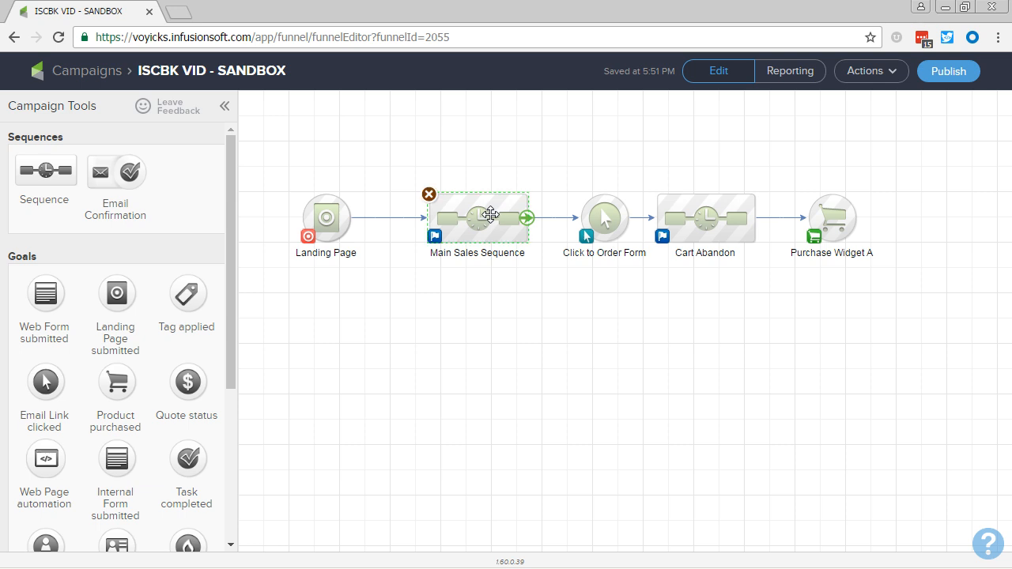
left_click(700, 214)
left_click(564, 219)
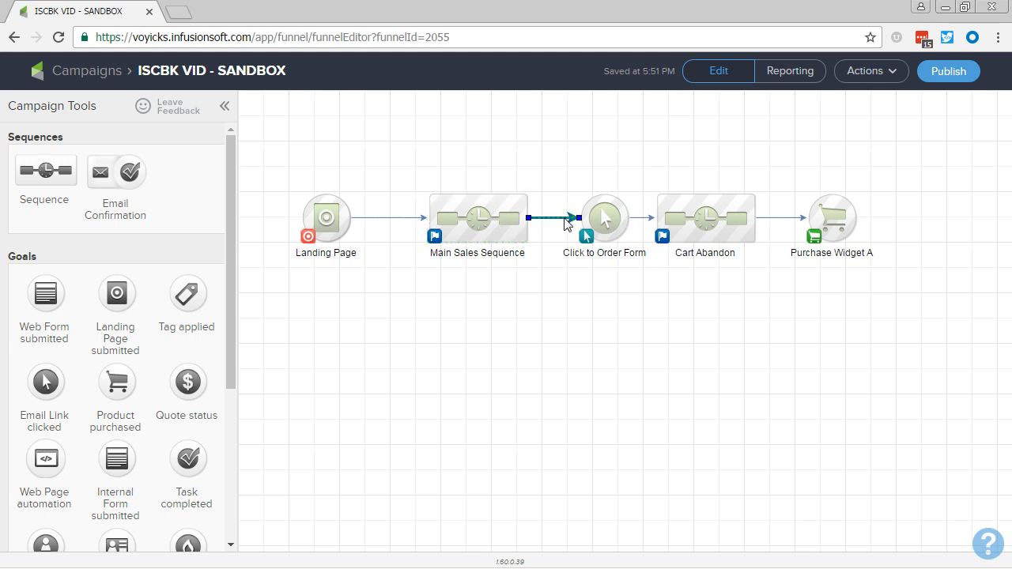
- Move Landing Page, Main Sales Sequence and Purchase Widget A to a lower row, connecting the sequence to the purchase goal instead of the click goal
left_click_drag(270, 177, 555, 310)
left_click_drag(485, 219, 501, 311)
left_click_drag(826, 219, 825, 299)
left_click_drag(540, 297, 823, 300)
- Convert the Click to Order Form goal into a Tag applied goal
mouse_move(601, 222)
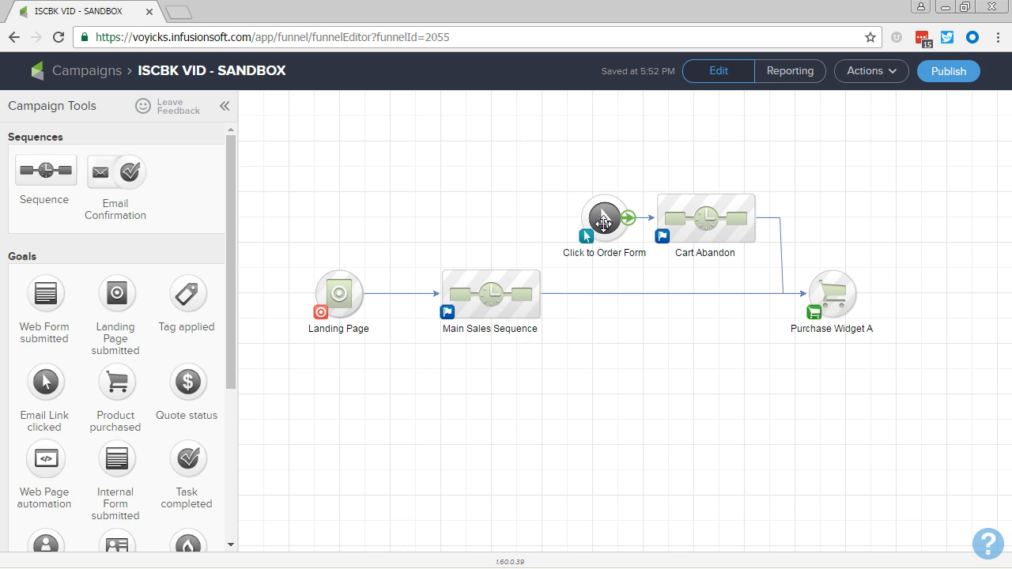
right_click(604, 224)
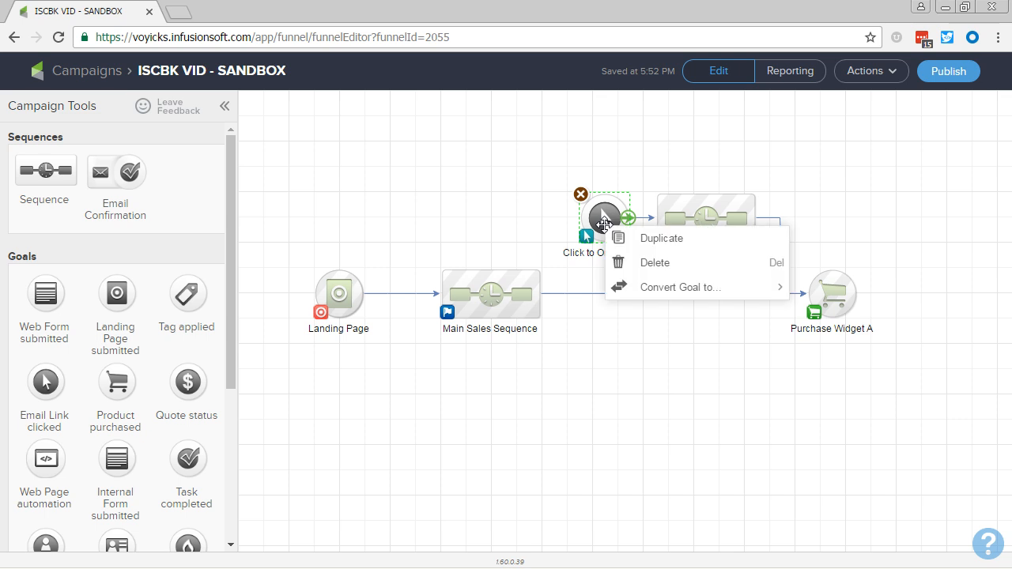
mouse_move(627, 299)
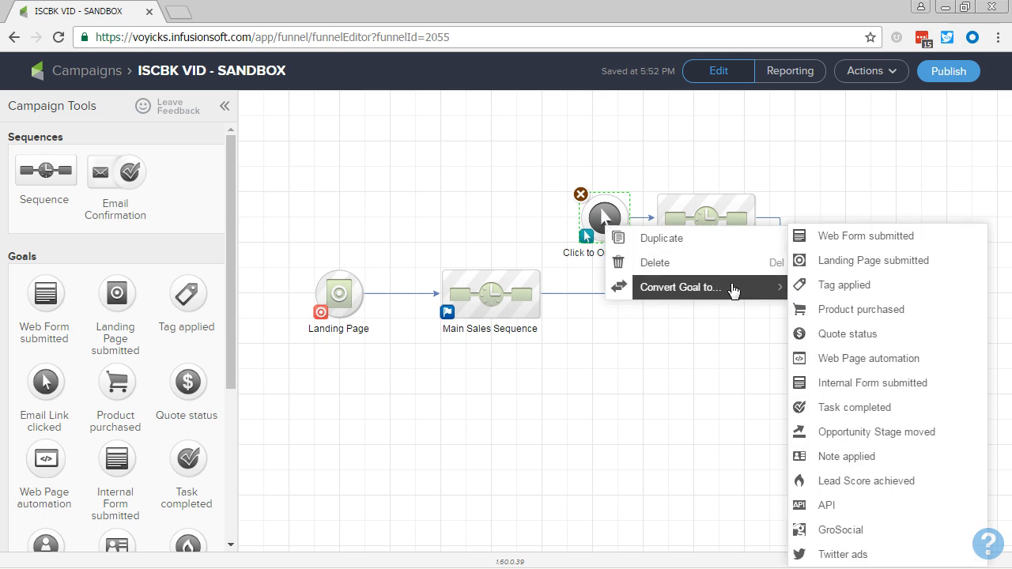
left_click(840, 285)
- Rename the tag goal "Click to Order Form from Sequence Below" and place it above Main Sales Sequence, with Cart Abandon moved closer to it
double_click(631, 255)
key("End")
type("from Seqeun")
key("BackSpace")
key("BackSpace")
key("BackSpace")
type("uence Below")
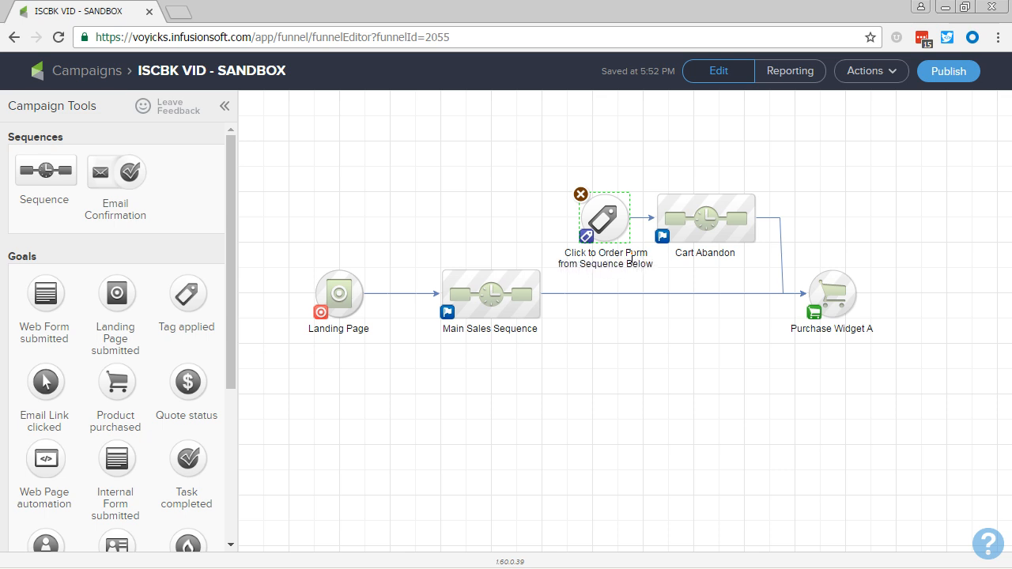
left_click_drag(604, 224, 507, 219)
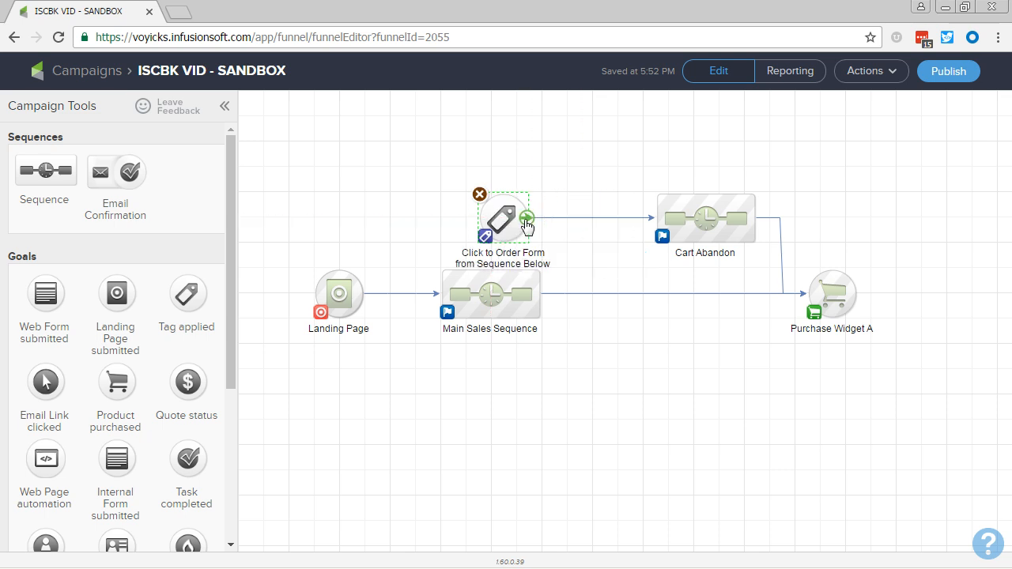
left_click_drag(725, 210, 650, 213)
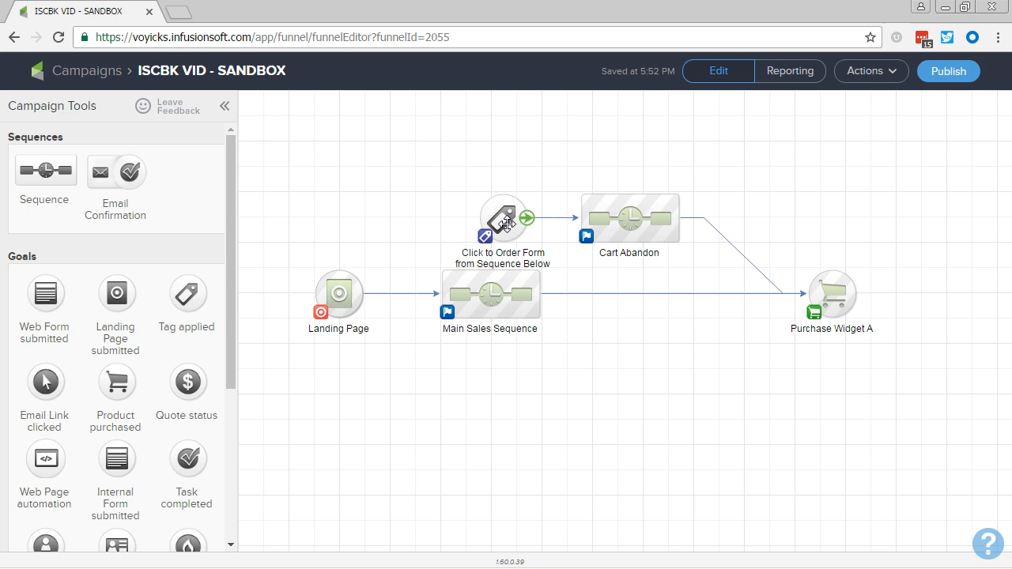
- Configure the tag goal to be achieved when the tag "Behavior -> Visited Product A Order Form" is applied, and save it
double_click(506, 223)
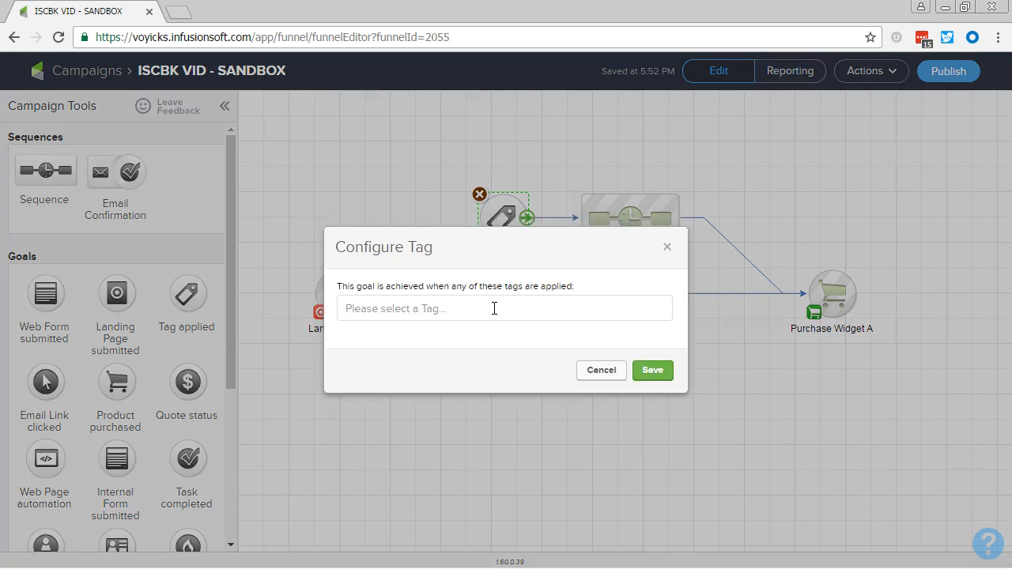
left_click(494, 306)
type("click")
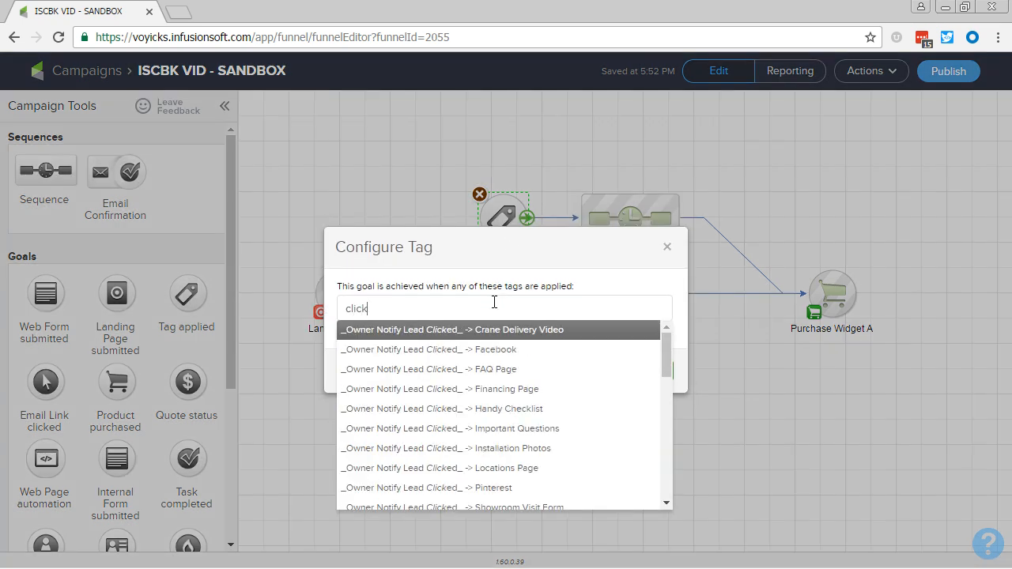
type(" t")
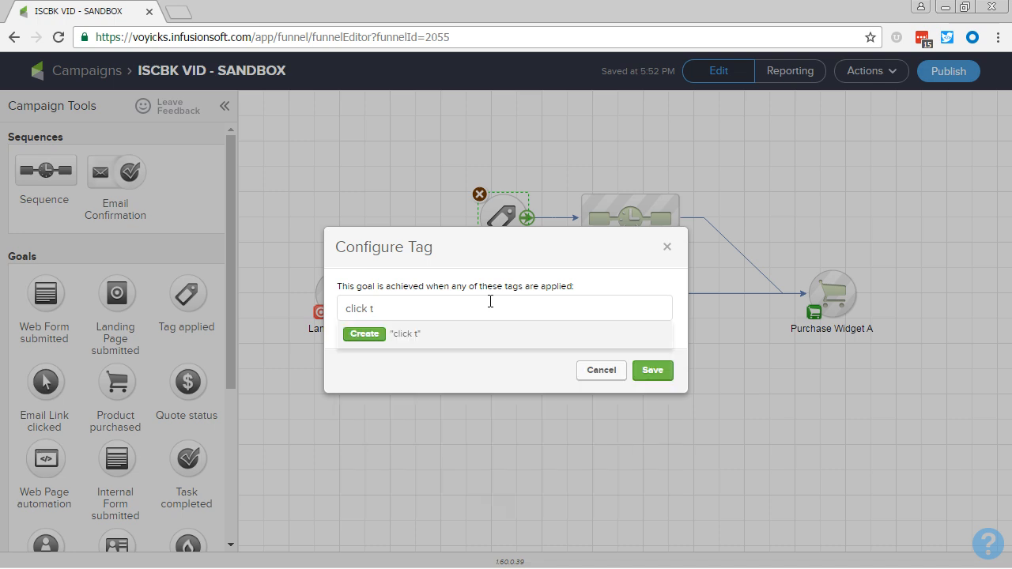
key("BackSpace")
key("BackSpace")
key("BackSpace")
key("BackSpace")
key("BackSpace")
key("BackSpace")
type("order")
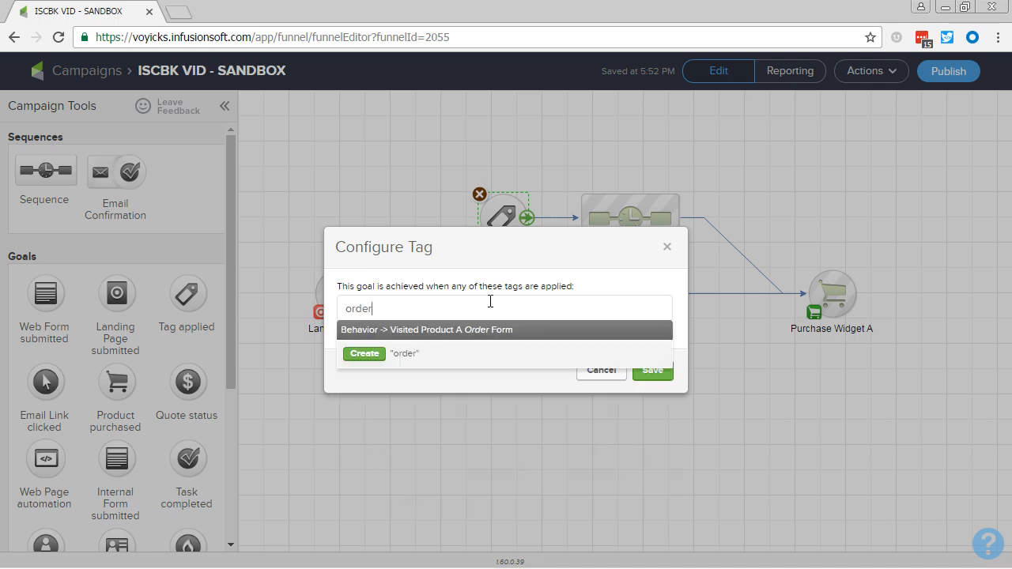
left_click(475, 335)
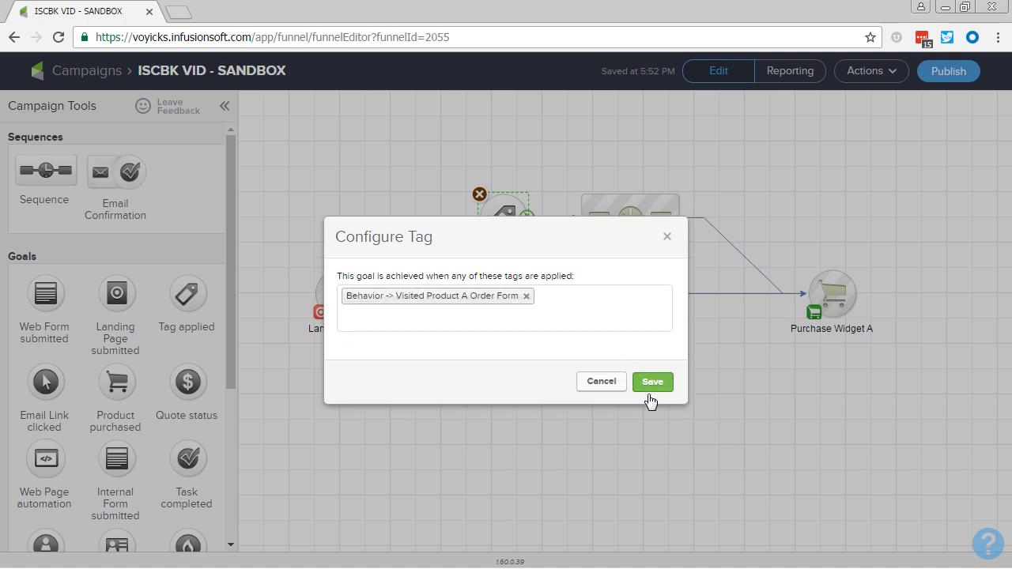
left_click(649, 425)
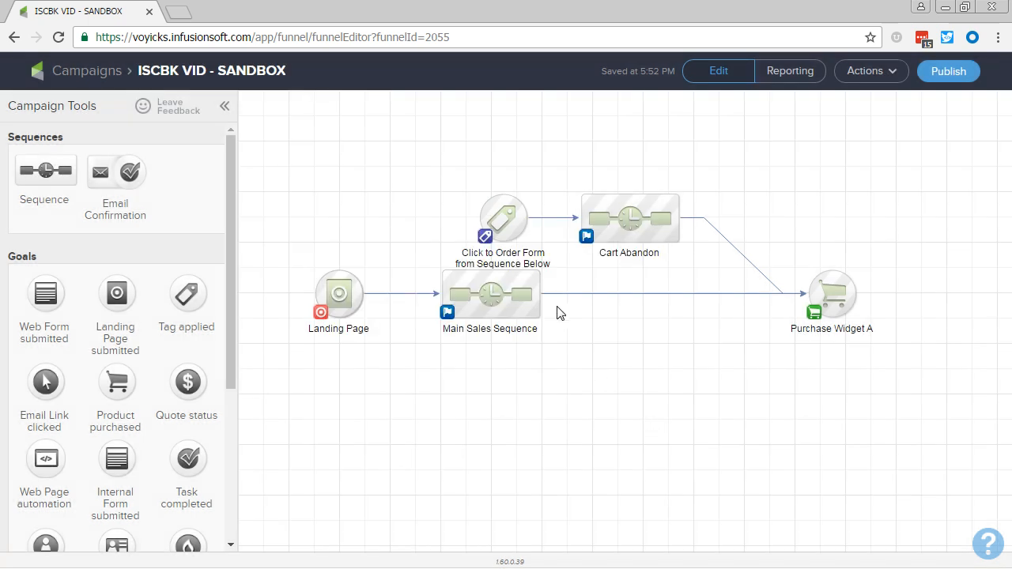
- Open Sales Email #1 in the Main Sales Sequence and select its BUY NOW! button
left_click(510, 304)
double_click(510, 304)
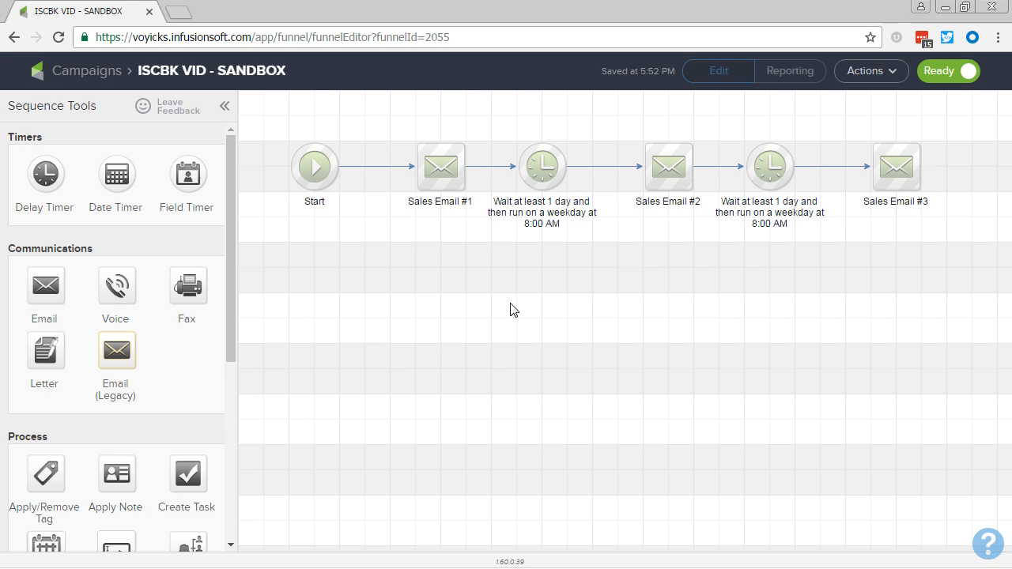
double_click(423, 162)
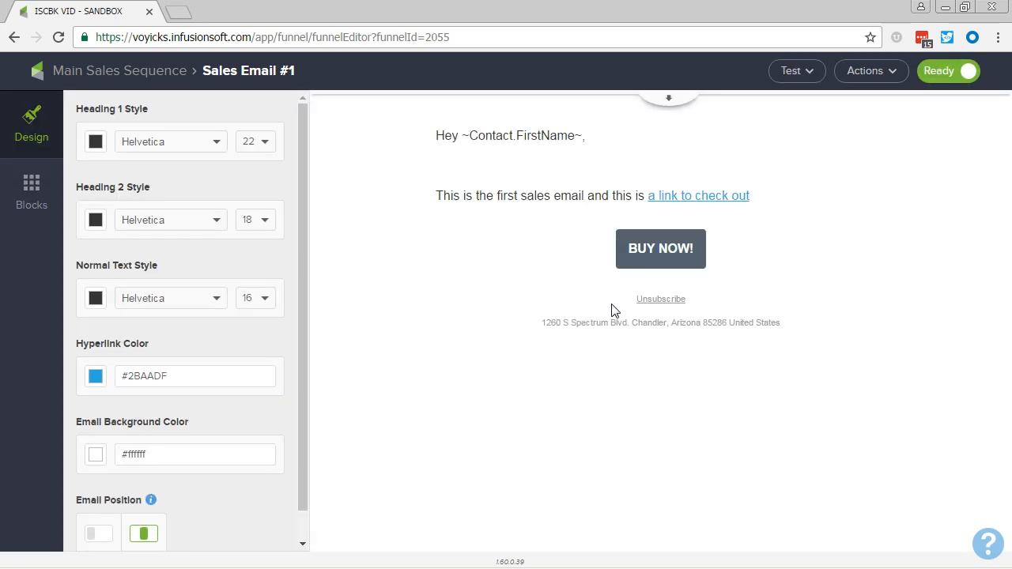
left_click(646, 250)
- Add the tag "Behavior -> Visited Product A Order Form" to the BUY NOW! button's eBook Download link
left_click(130, 362)
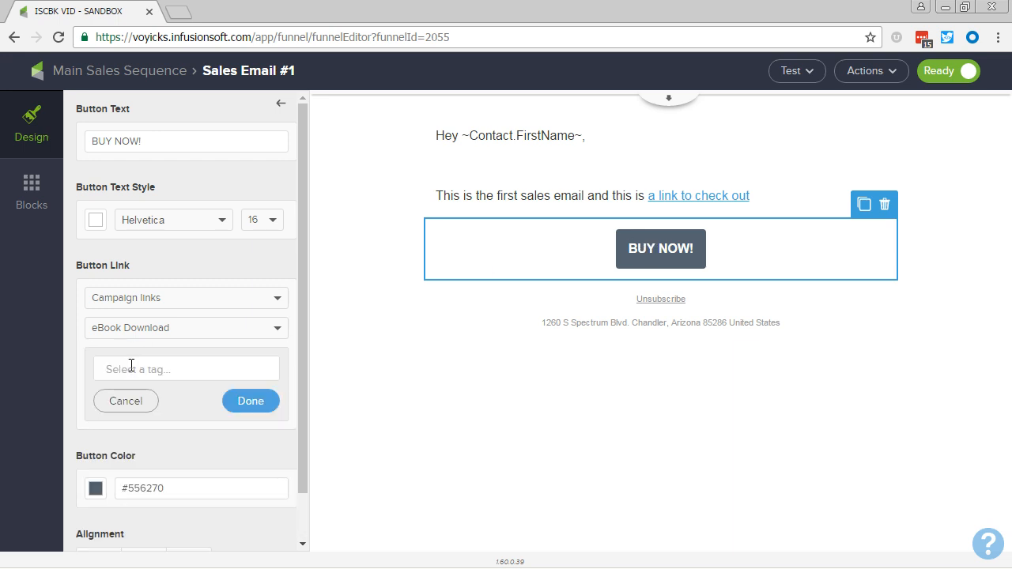
left_click(131, 370)
type("order")
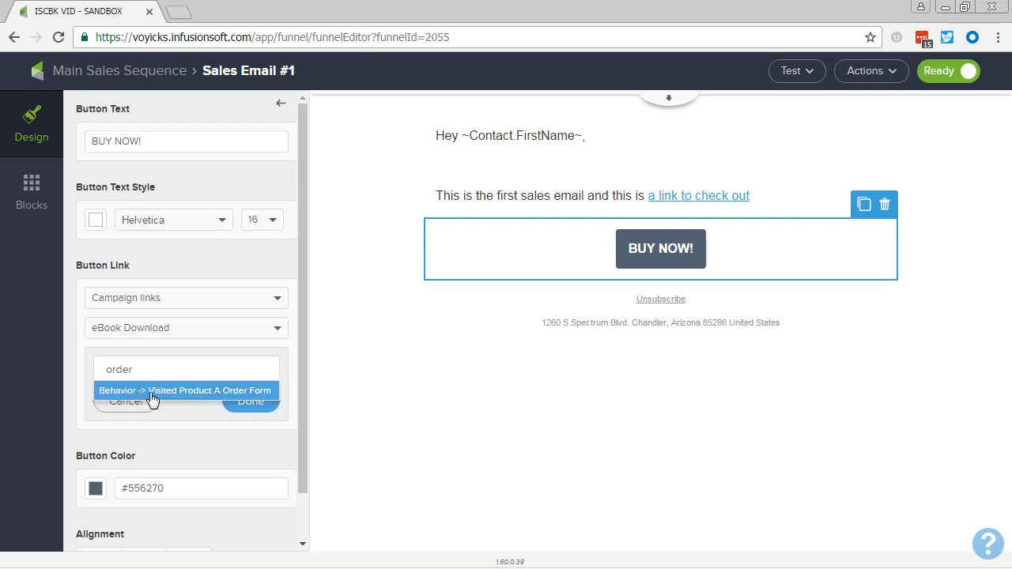
left_click(151, 391)
- Link the BUY NOW! button to the order form "IS Cookbook Ch 9" and open its link tag selection
left_click(158, 302)
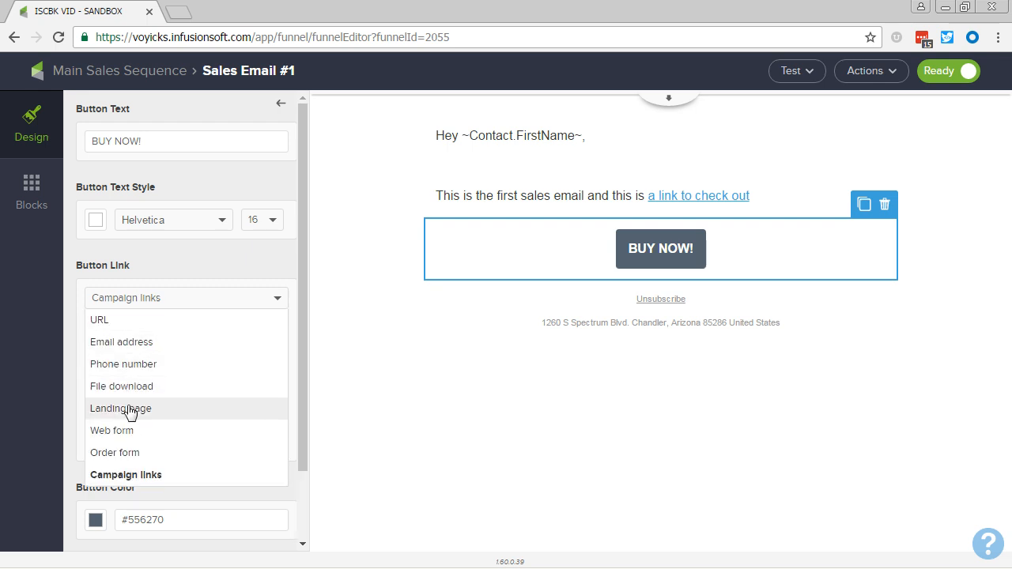
left_click(133, 453)
left_click(137, 332)
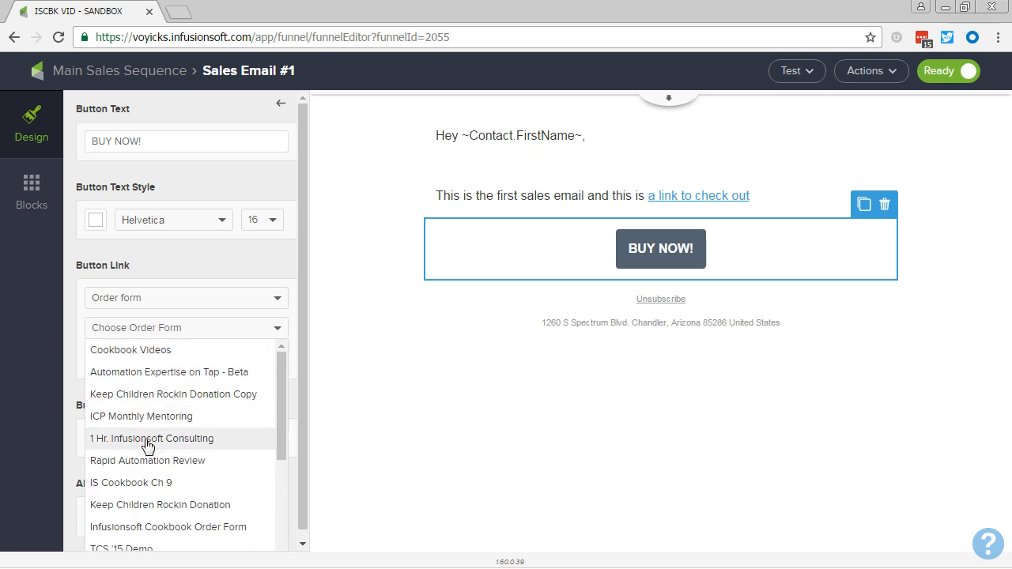
left_click(147, 482)
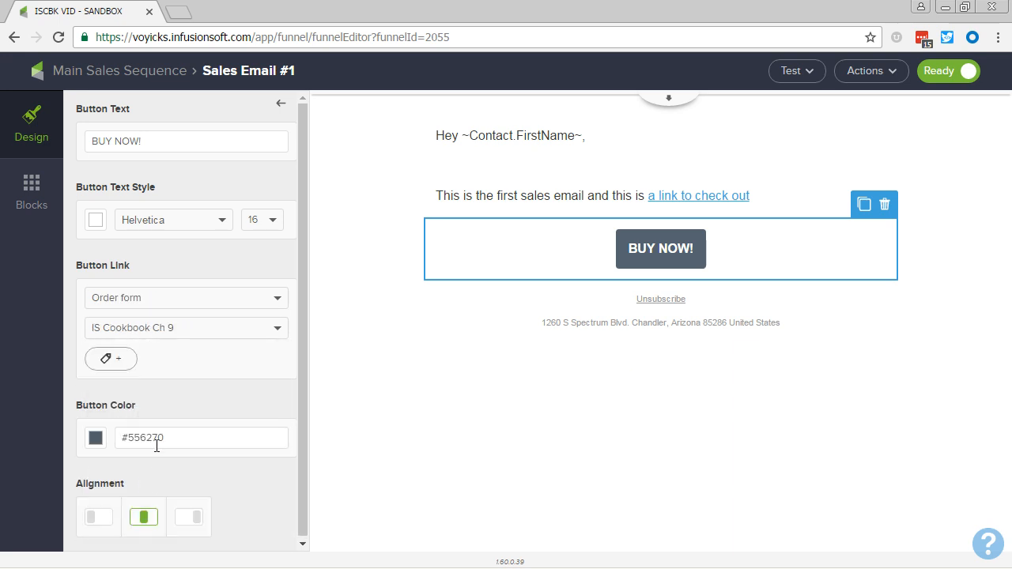
left_click(110, 359)
- Set the target of the text link "a link to check out" to the order form "IS Cookbook Ch 9"
left_click(692, 193)
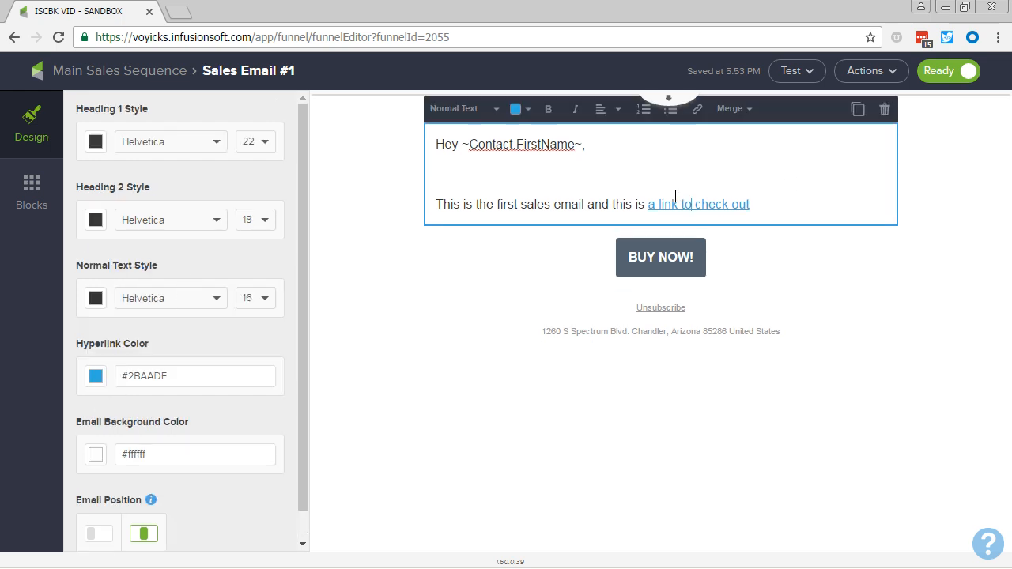
left_click_drag(649, 232, 749, 236)
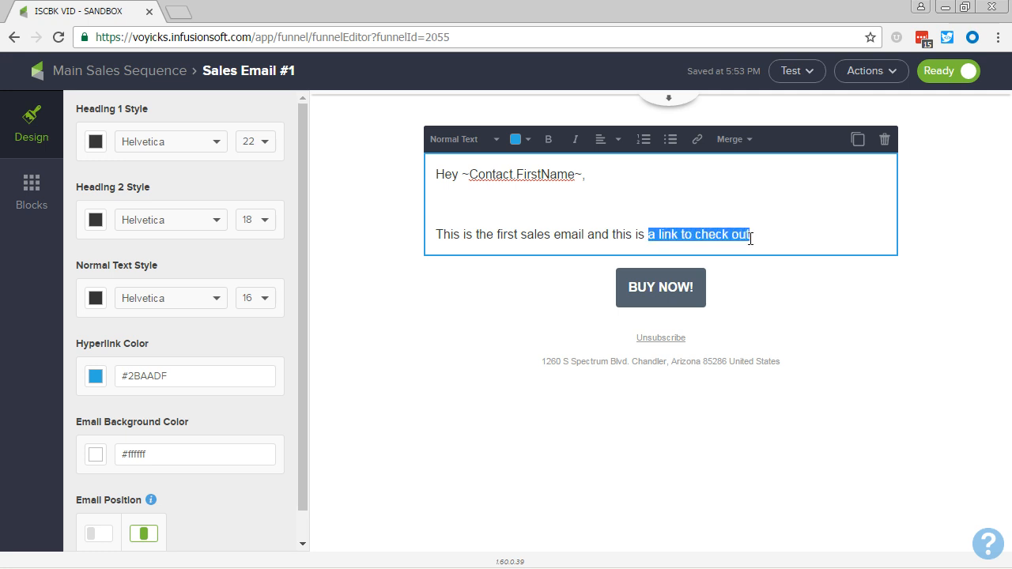
left_click(698, 145)
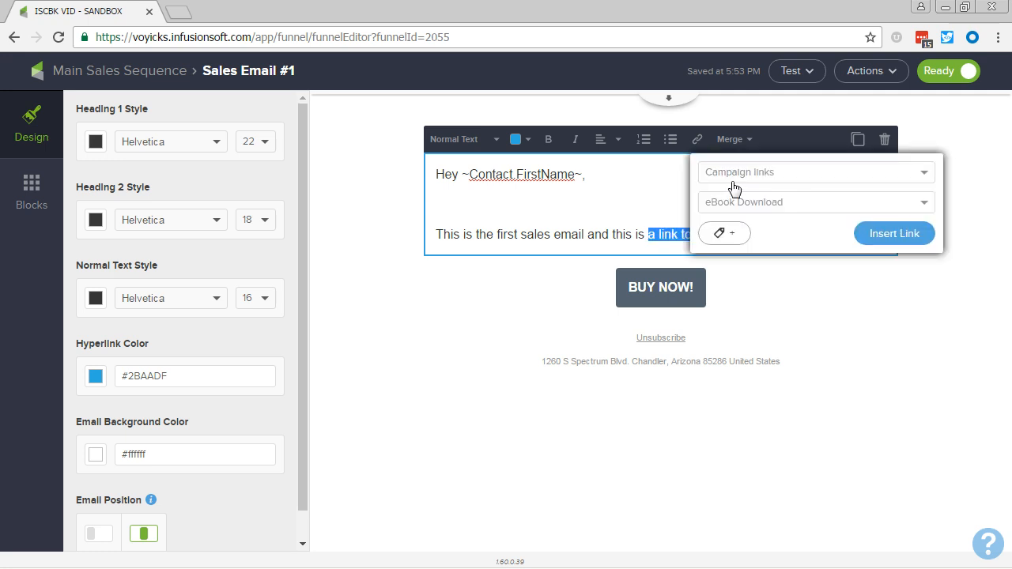
left_click(731, 174)
left_click(718, 331)
left_click(772, 202)
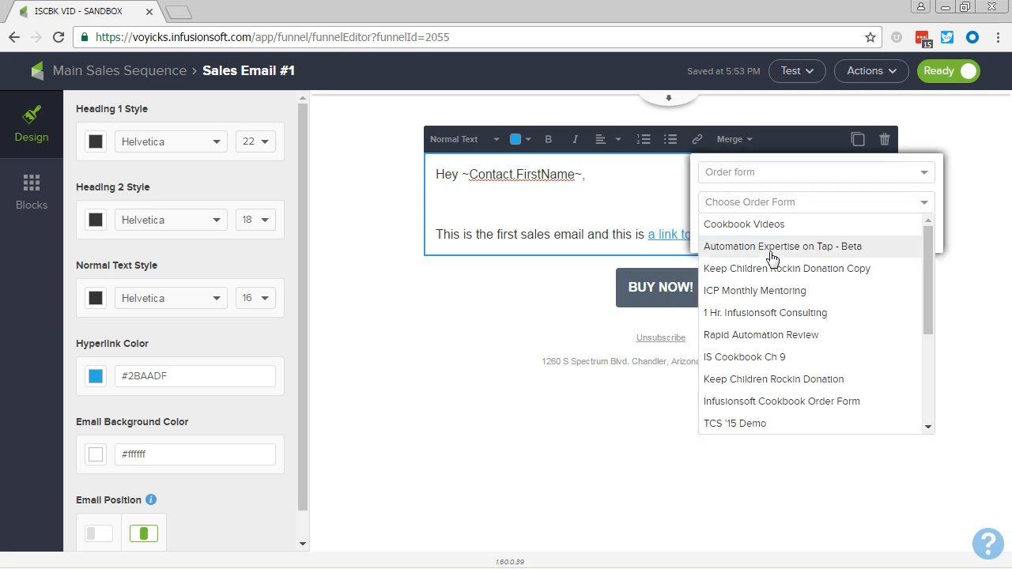
left_click(773, 360)
- Add the tag "Behavior -> Visited Product A Order Form" to the text link and insert the updated link
left_click(724, 234)
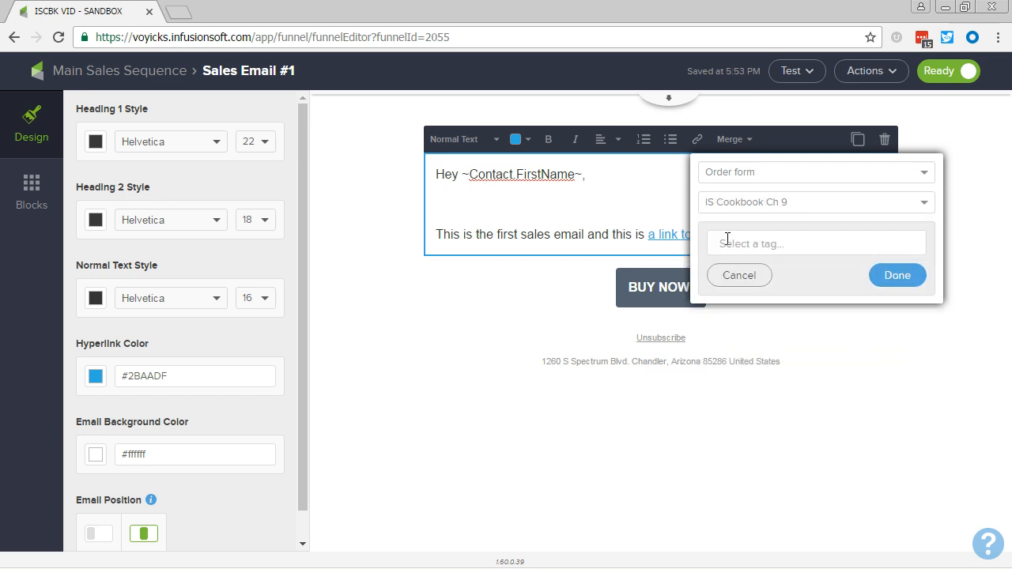
left_click(766, 246)
type("order")
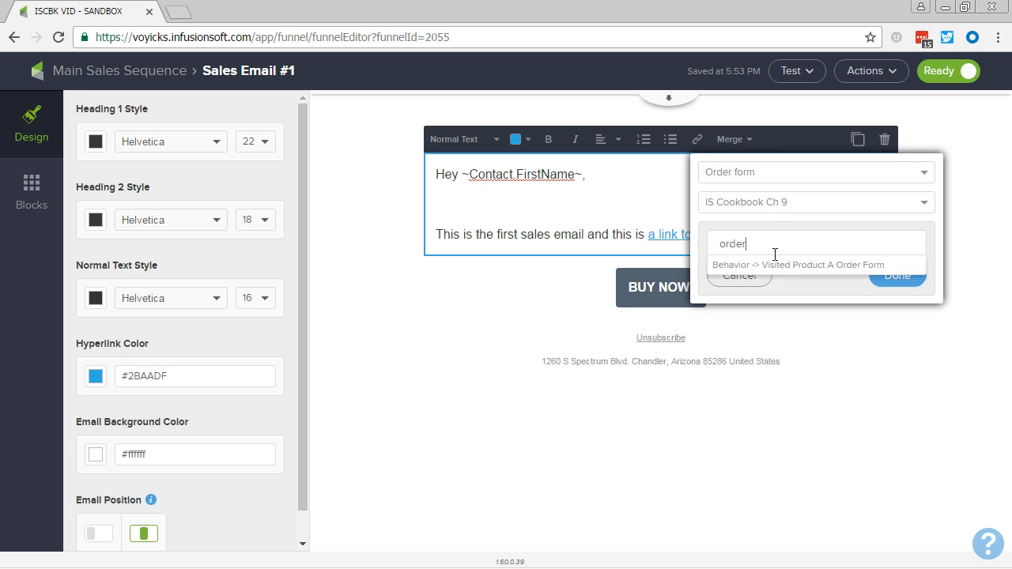
left_click(773, 271)
left_click(896, 275)
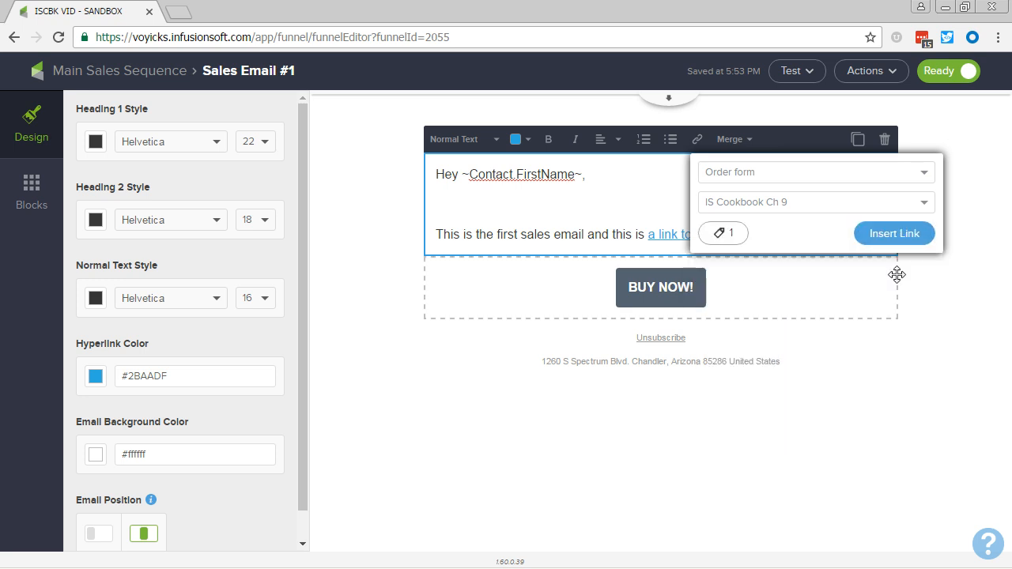
left_click(895, 236)
left_click(791, 276)
left_click(781, 206)
left_click(741, 214)
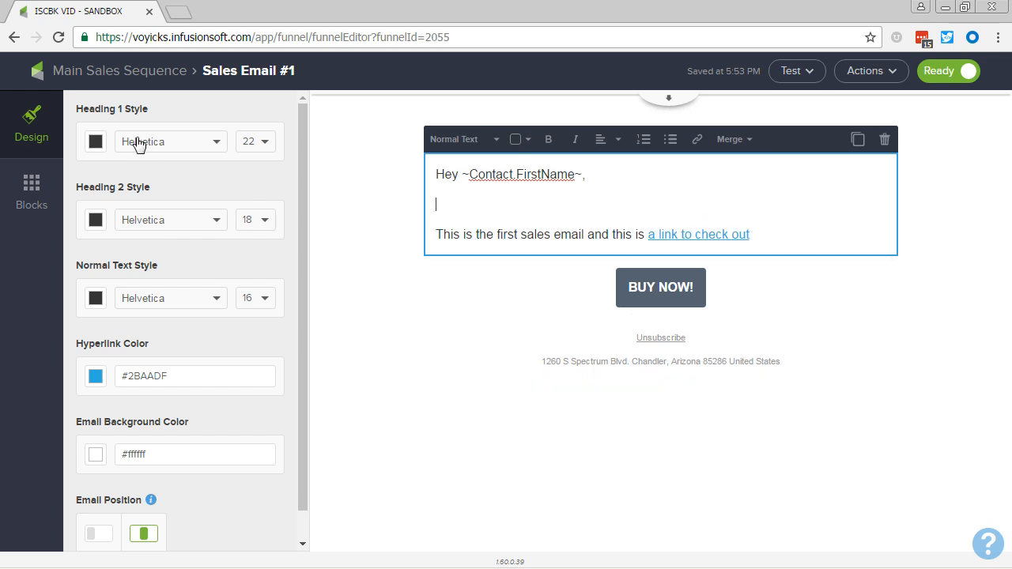
- Leave Sales Email #1 and return through the Main Sales Sequence to the campaign canvas
left_click(113, 73)
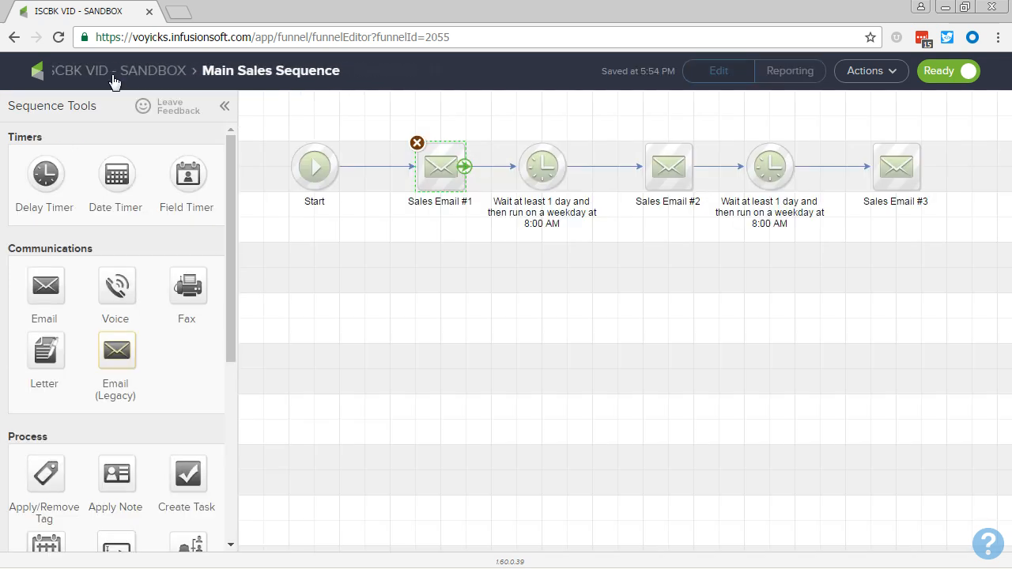
left_click(673, 163)
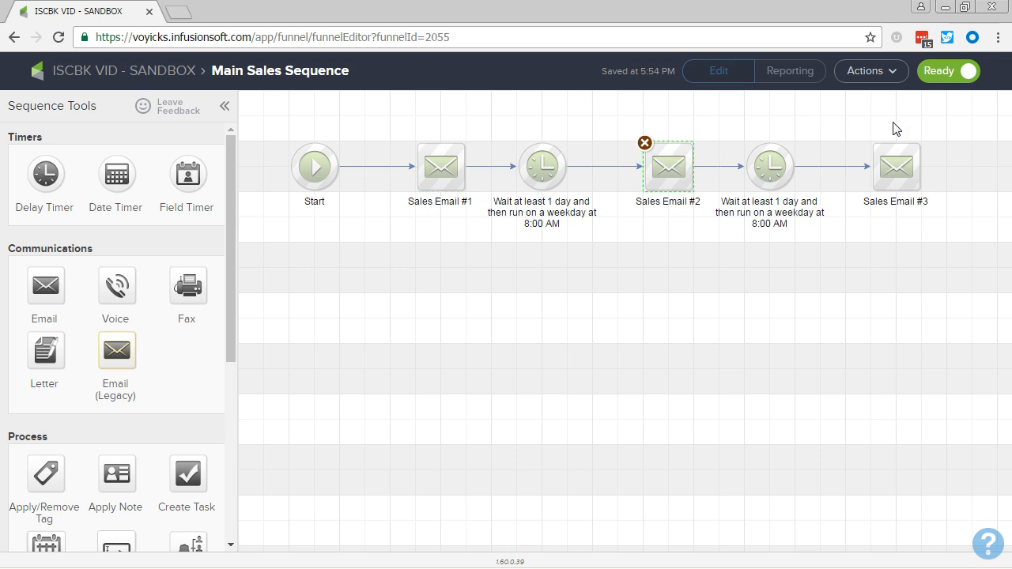
left_click(915, 170)
left_click(170, 73)
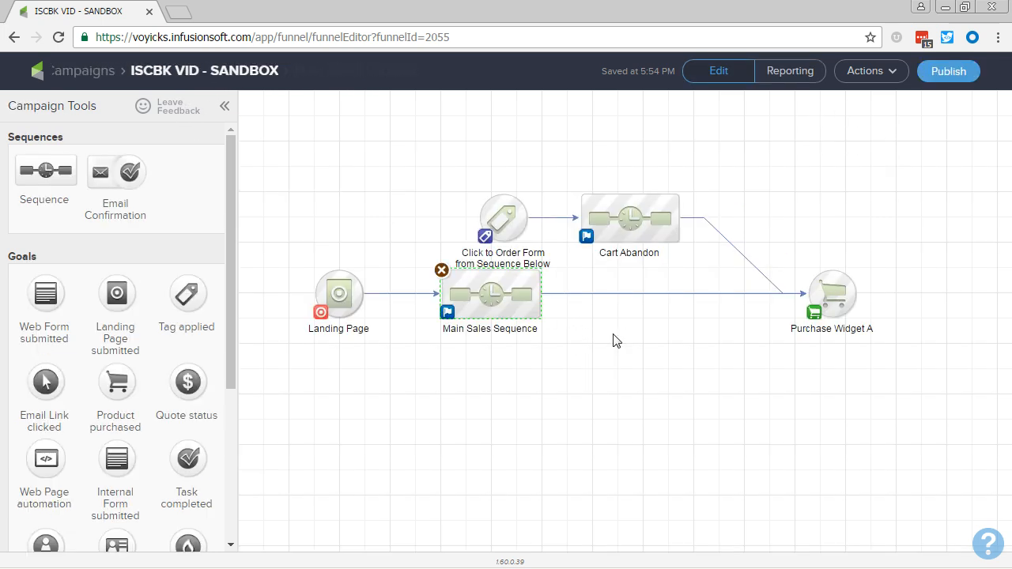
left_click(498, 218)
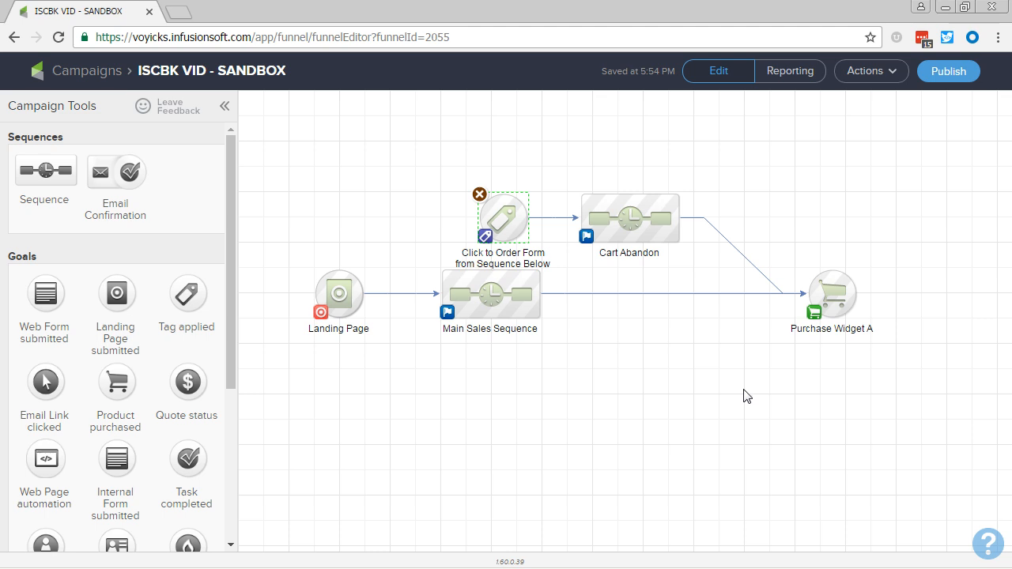
left_click(529, 282)
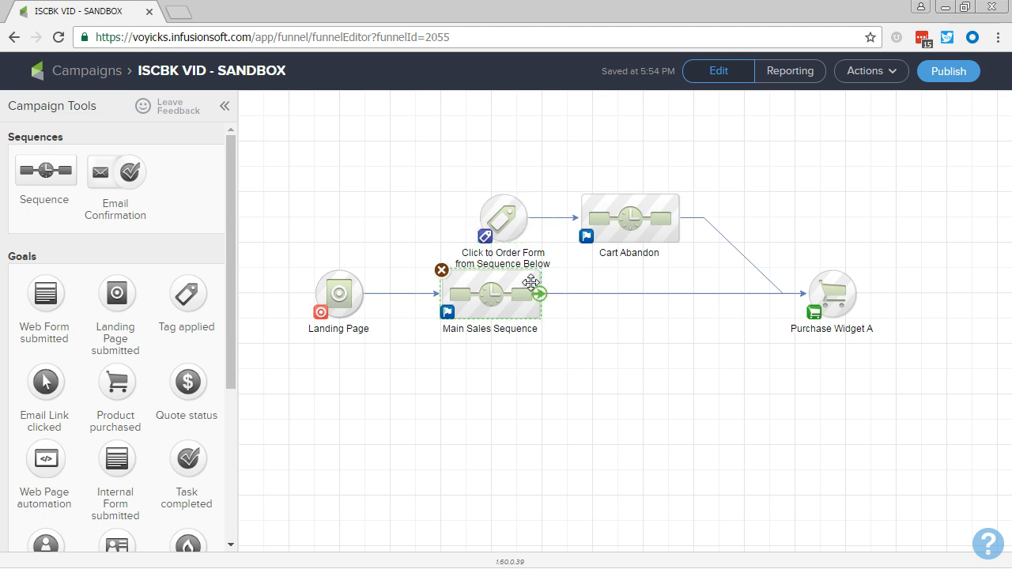
left_click(517, 404)
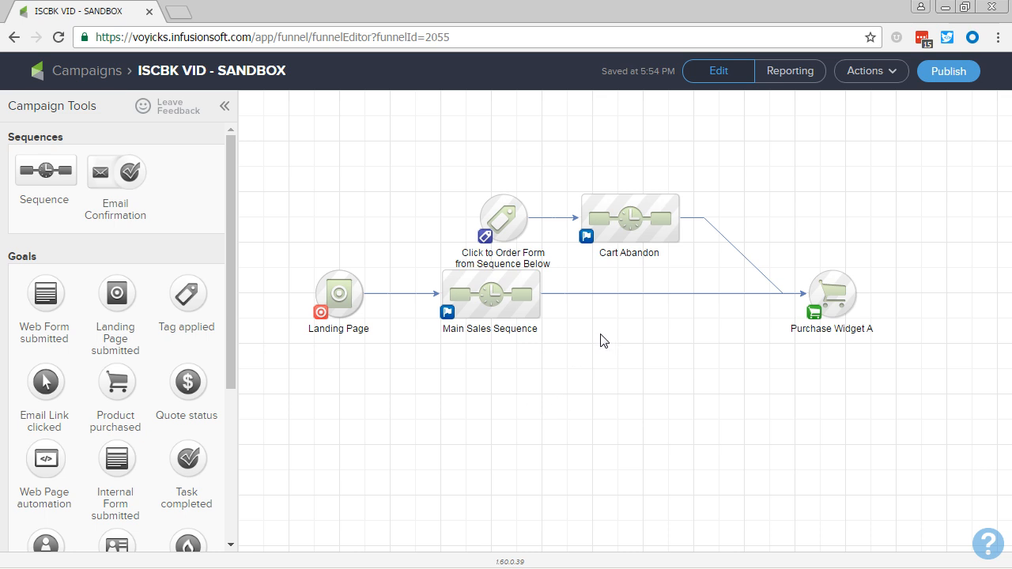
- Review the timers and the email in the Cart Abandon sequence and return to the campaign canvas
mouse_move(625, 223)
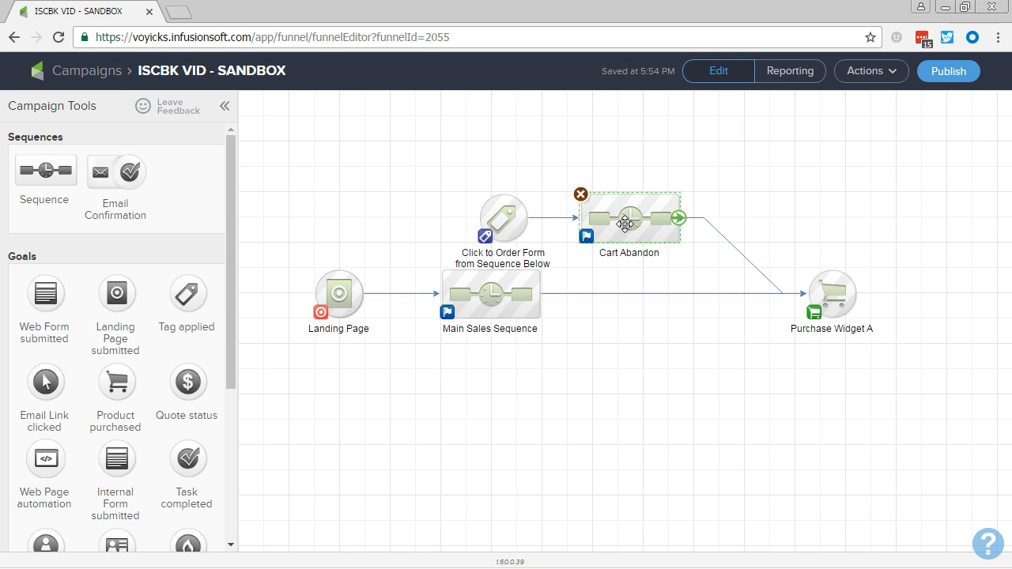
double_click(625, 224)
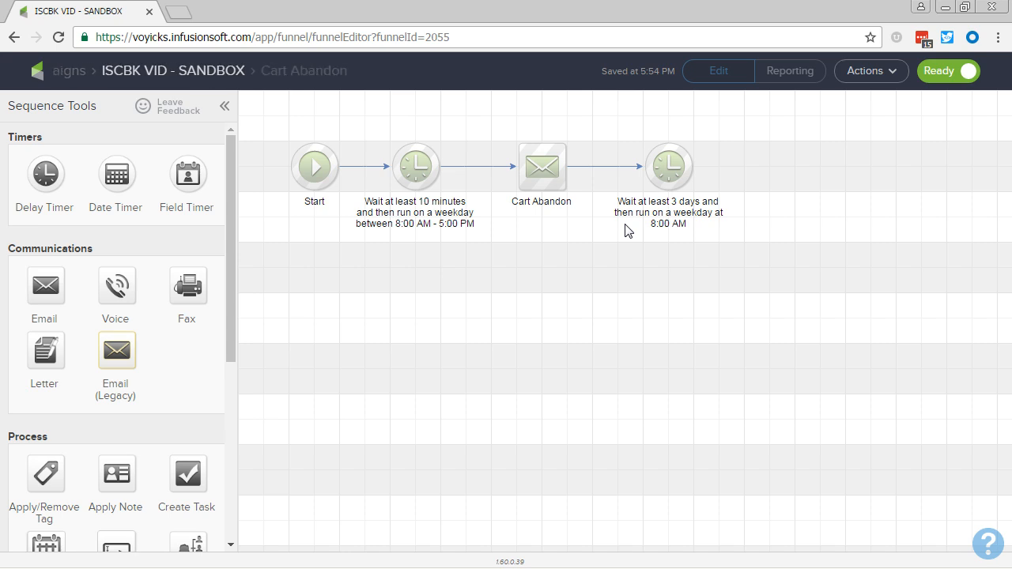
double_click(541, 170)
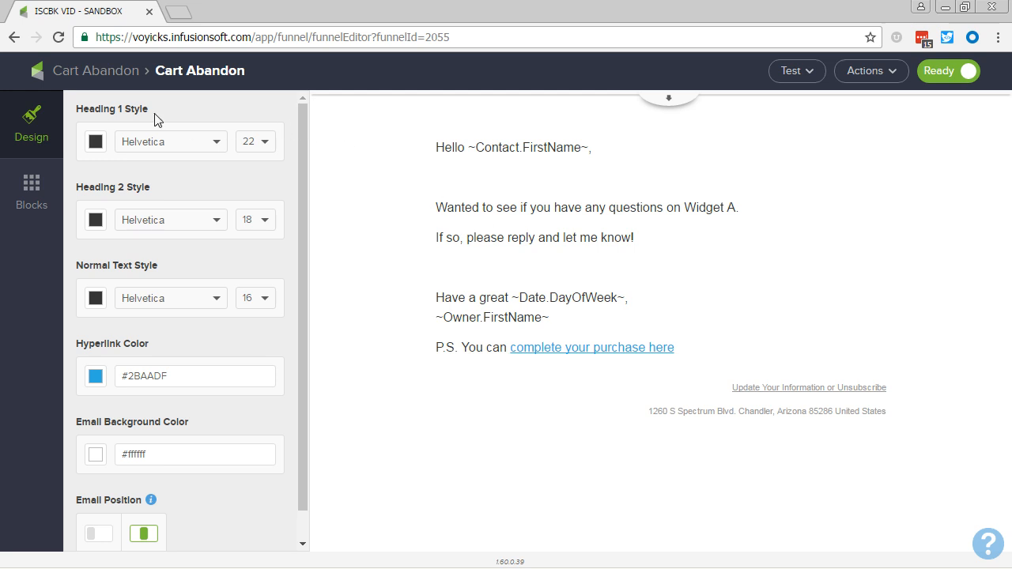
left_click(108, 75)
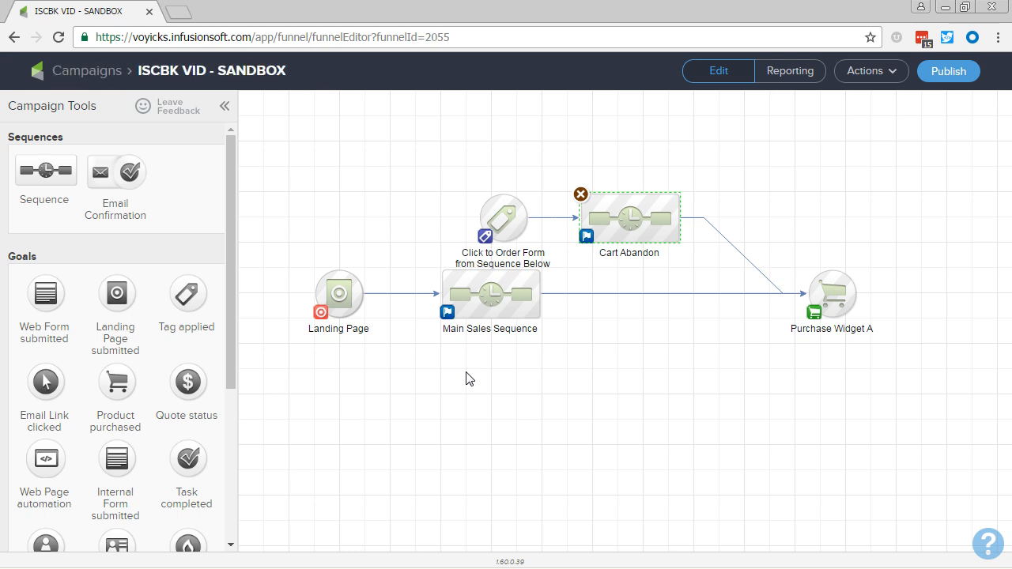
- Deselect the Cart Abandon sequence and switch to the PowerPoint slide show on cart abandon
left_click(467, 378)
key("alt+Tab")
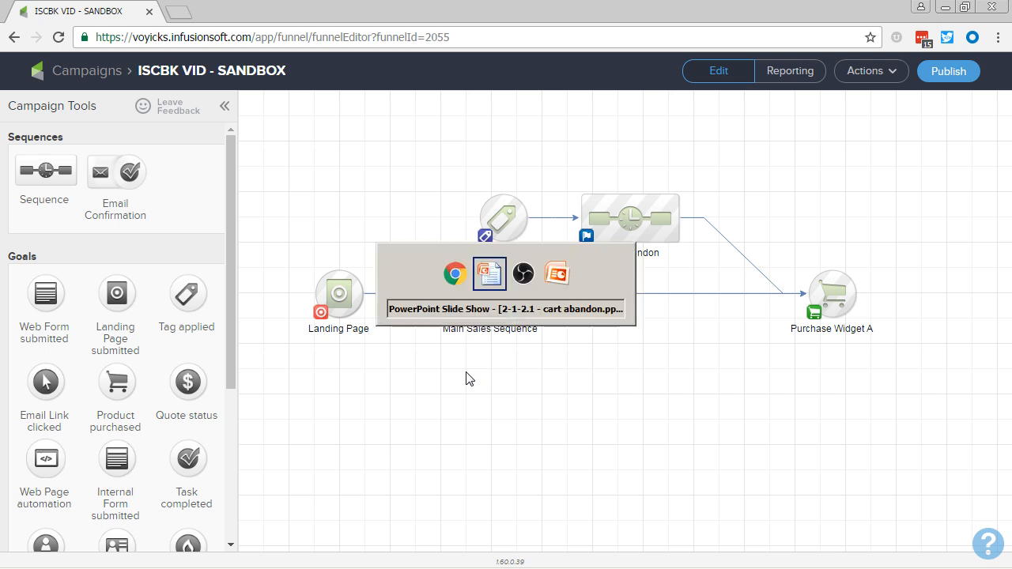